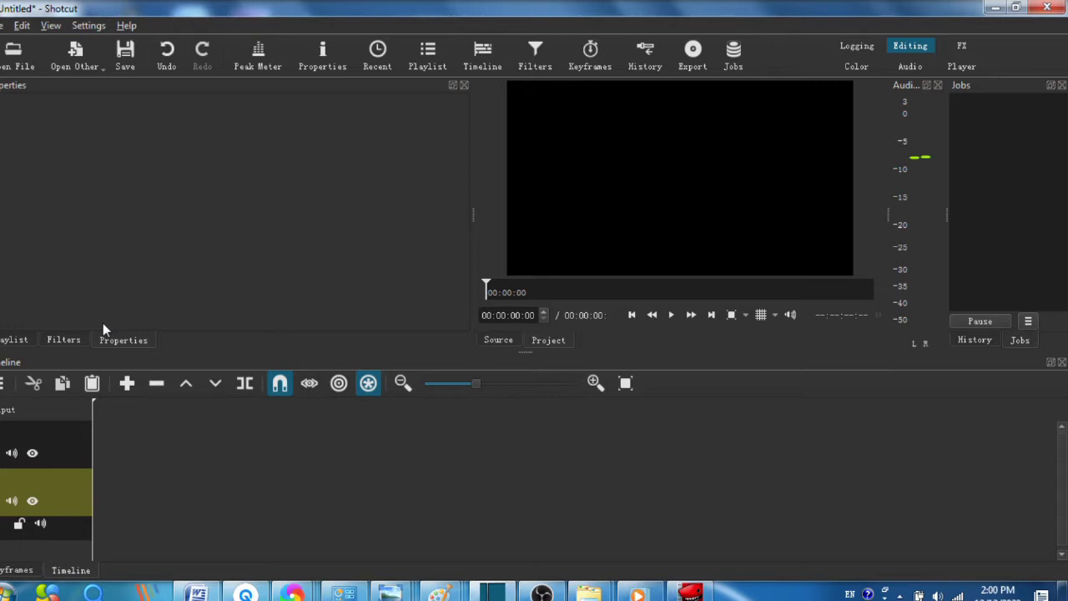
Step: Open the Find Your Way Beat MP3 from the free music folder and add it to the upper timeline track
{"action": "left_click", "coordinate": [34, 63]}
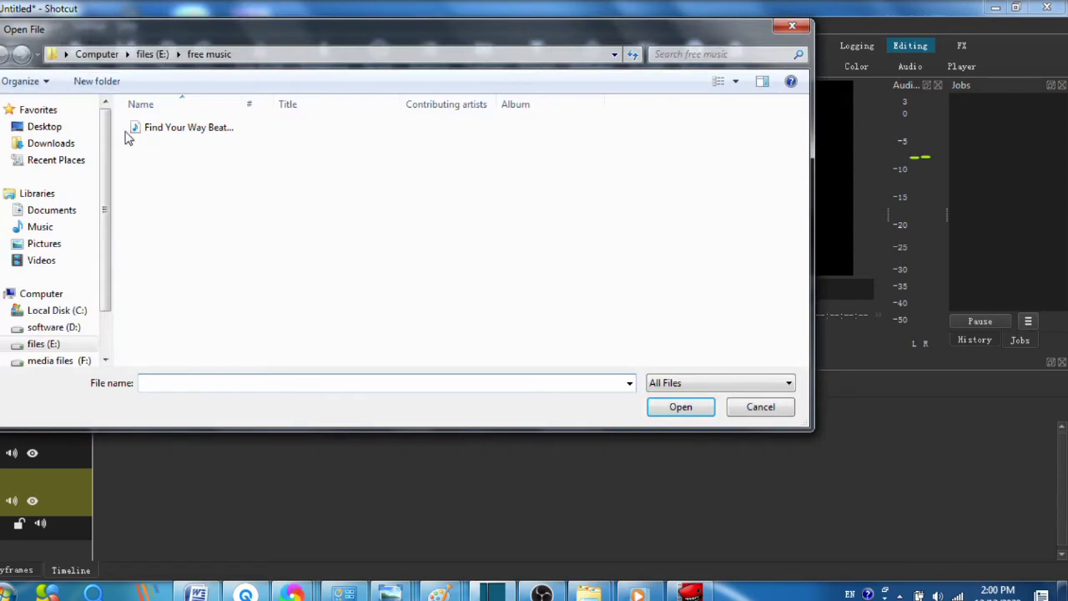
{"action": "left_click", "coordinate": [153, 137]}
{"action": "double_click", "coordinate": [151, 132]}
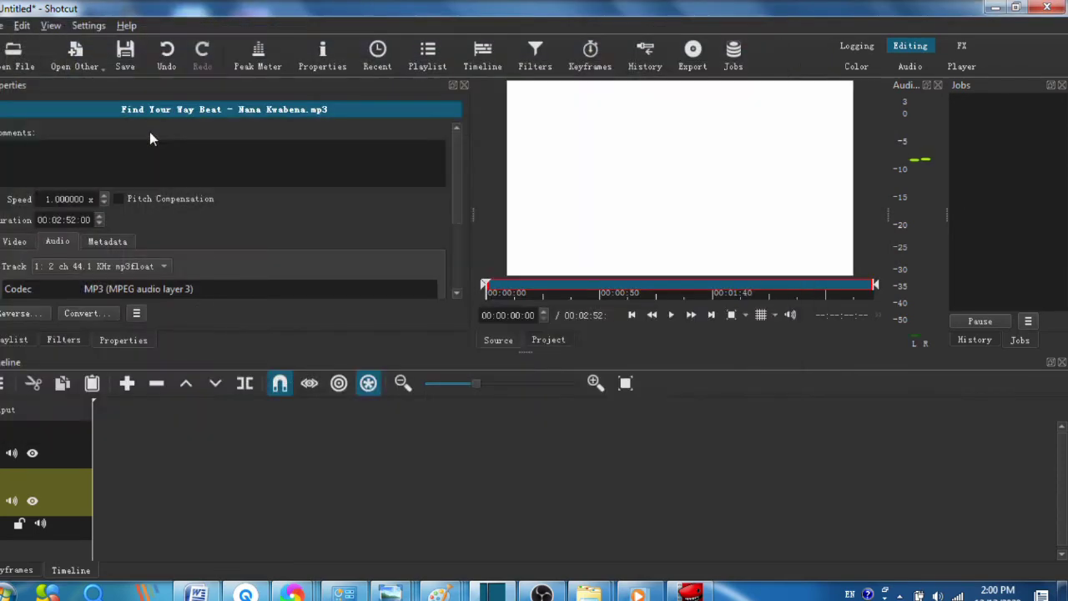
{"action": "left_click_drag", "start_coordinate": [559, 156], "coordinate": [653, 315]}
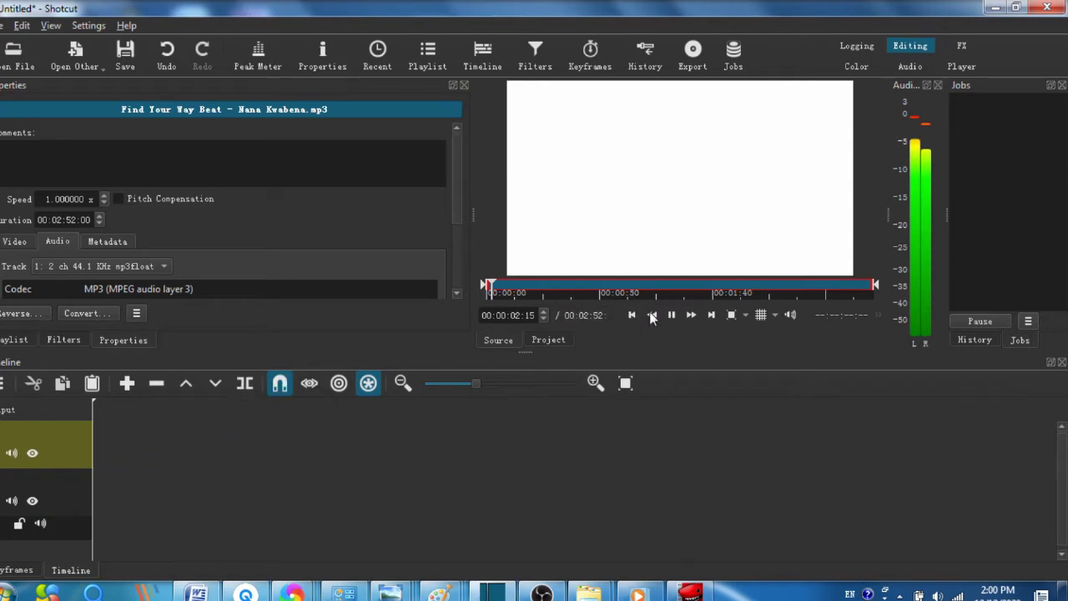
{"action": "key", "text": "a"}
{"action": "left_click", "coordinate": [673, 315]}
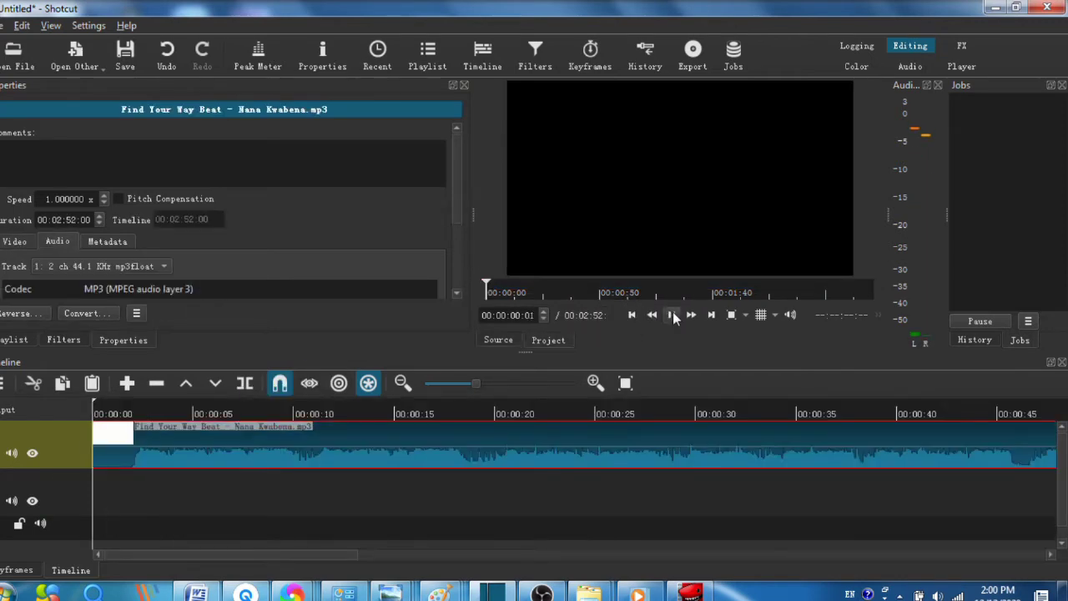
{"action": "left_click", "coordinate": [672, 315]}
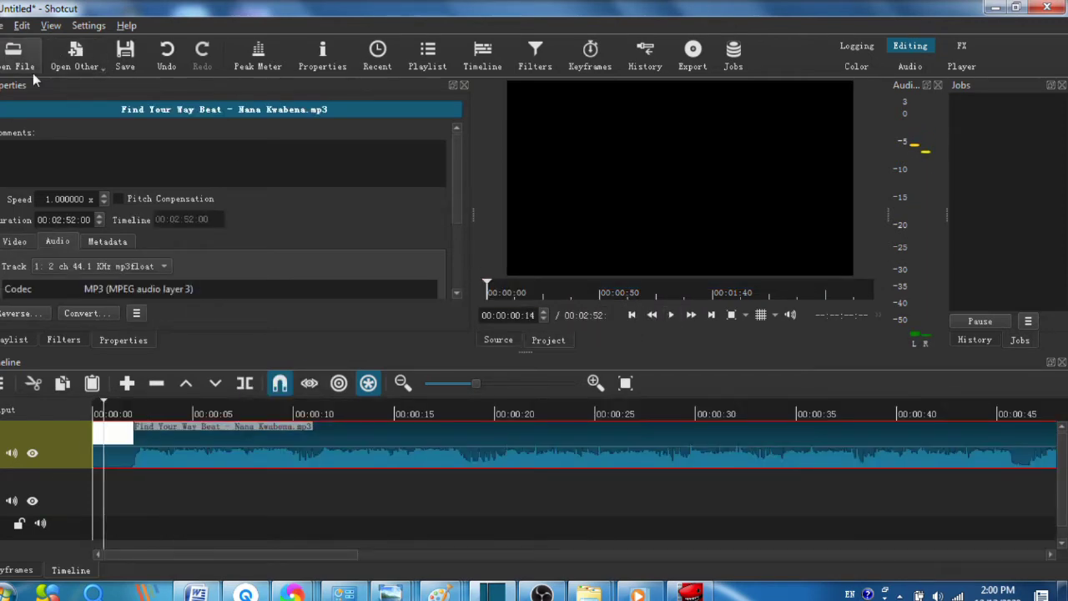
Step: Open the video file sunset.mp4 from the Desktop
{"action": "left_click", "coordinate": [13, 55]}
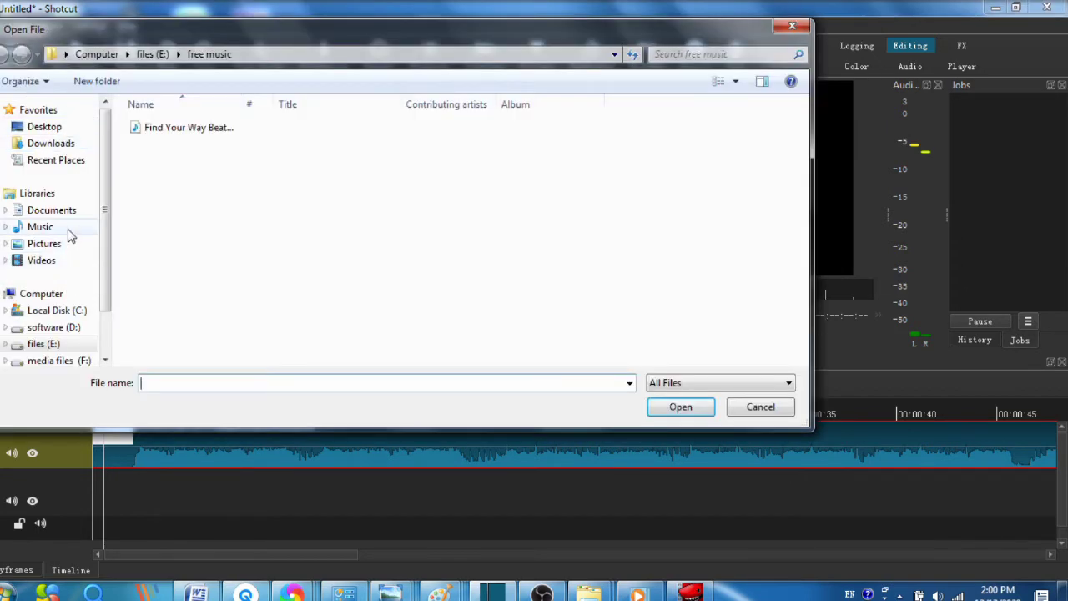
{"action": "left_click", "coordinate": [47, 131]}
{"action": "left_click", "coordinate": [220, 385]}
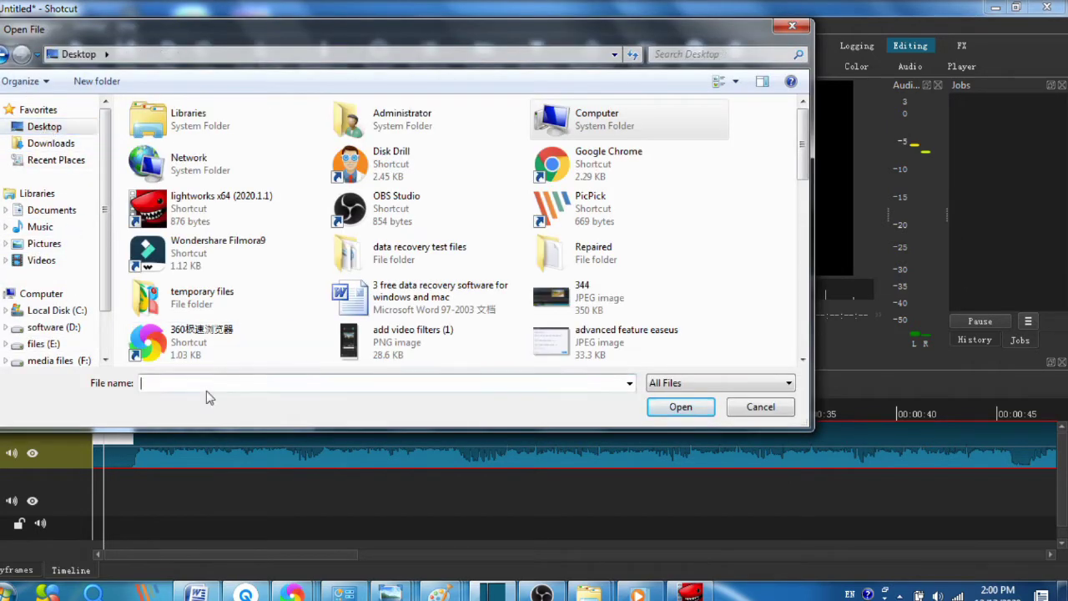
{"action": "type", "text": "sun"}
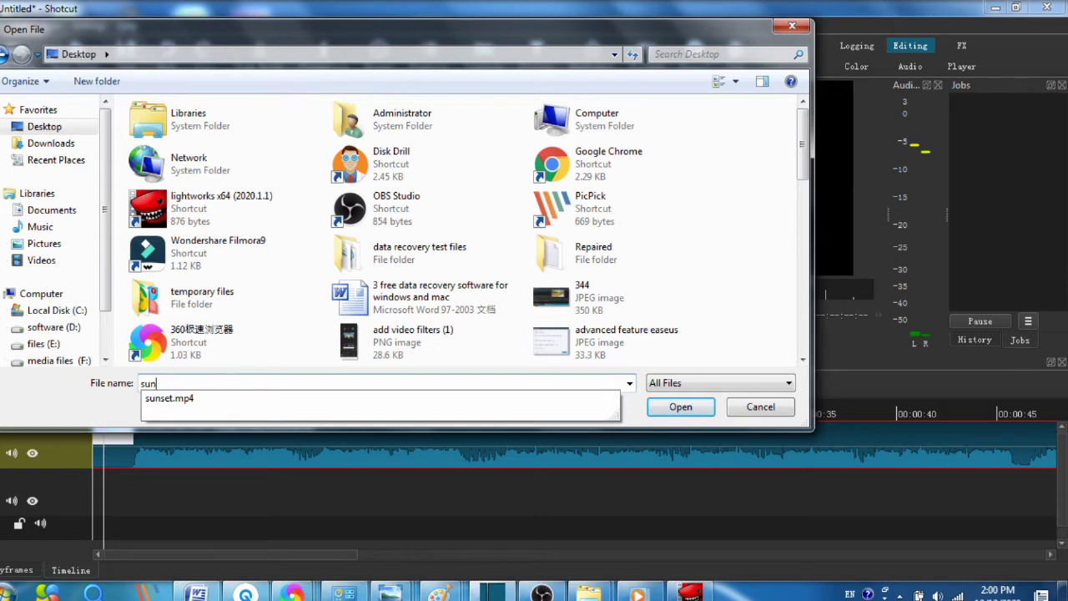
{"action": "left_click", "coordinate": [208, 397]}
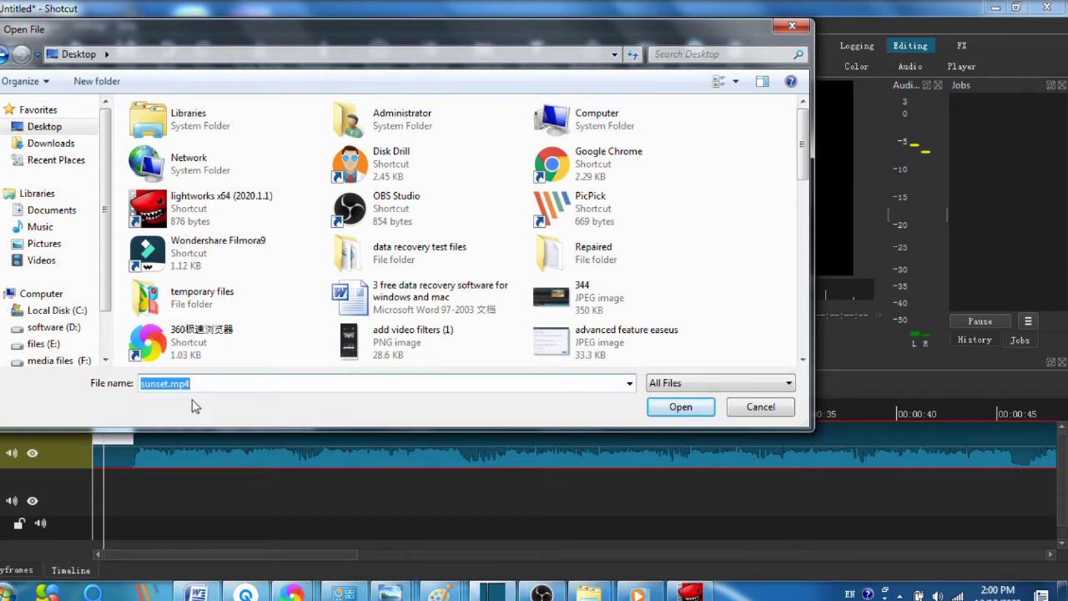
{"action": "left_click", "coordinate": [695, 414]}
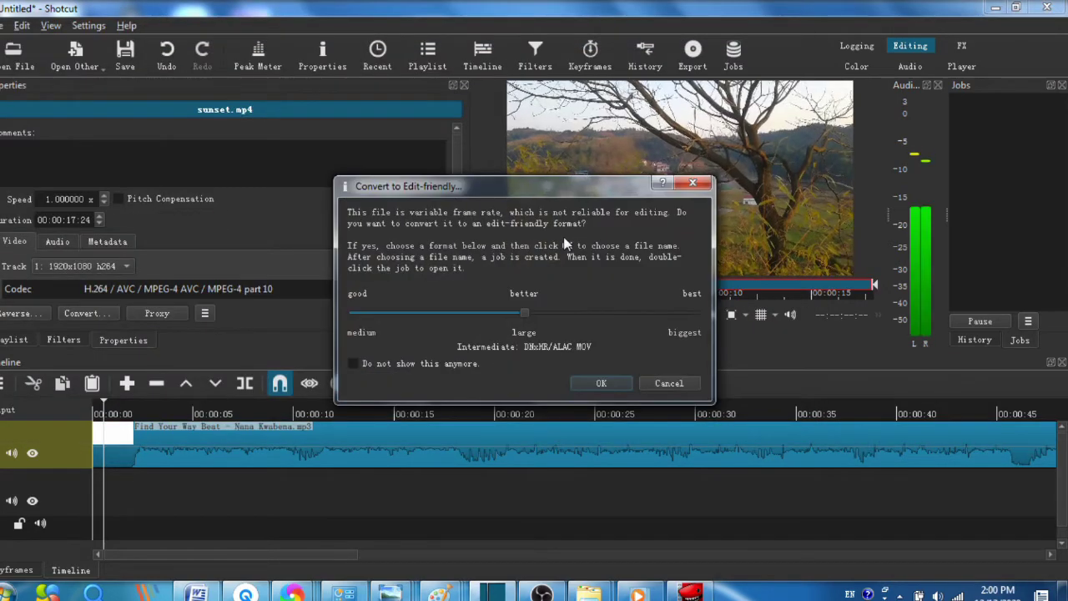
Step: Decline the edit-friendly conversion, place sunset.mp4 at the start of the track below the music, and preview the timeline
{"action": "key", "text": "Escape"}
{"action": "left_click_drag", "start_coordinate": [568, 214], "coordinate": [151, 313]}
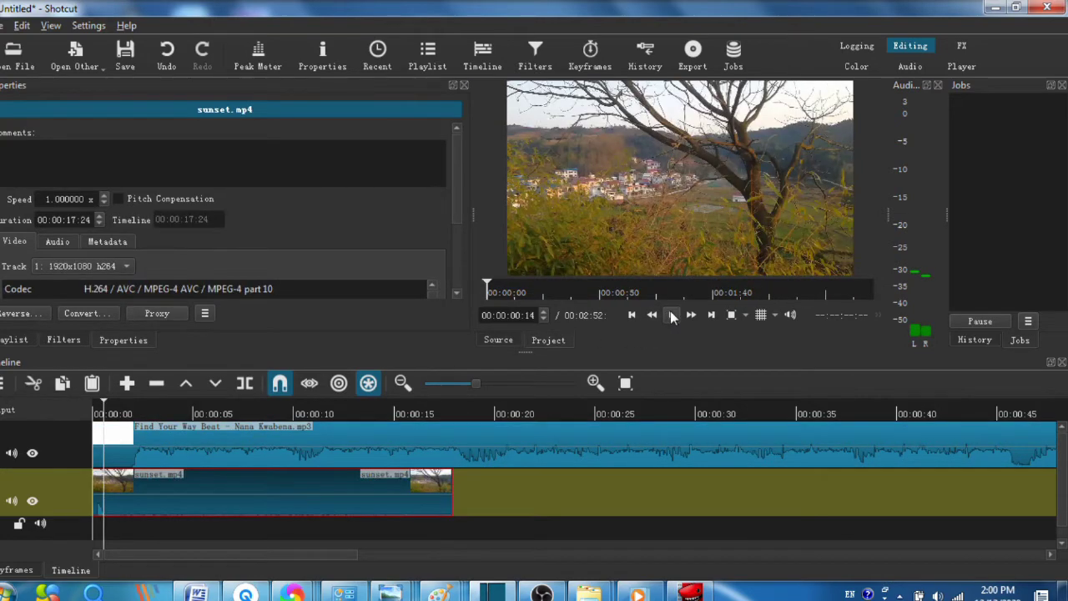
{"action": "left_click", "coordinate": [671, 311]}
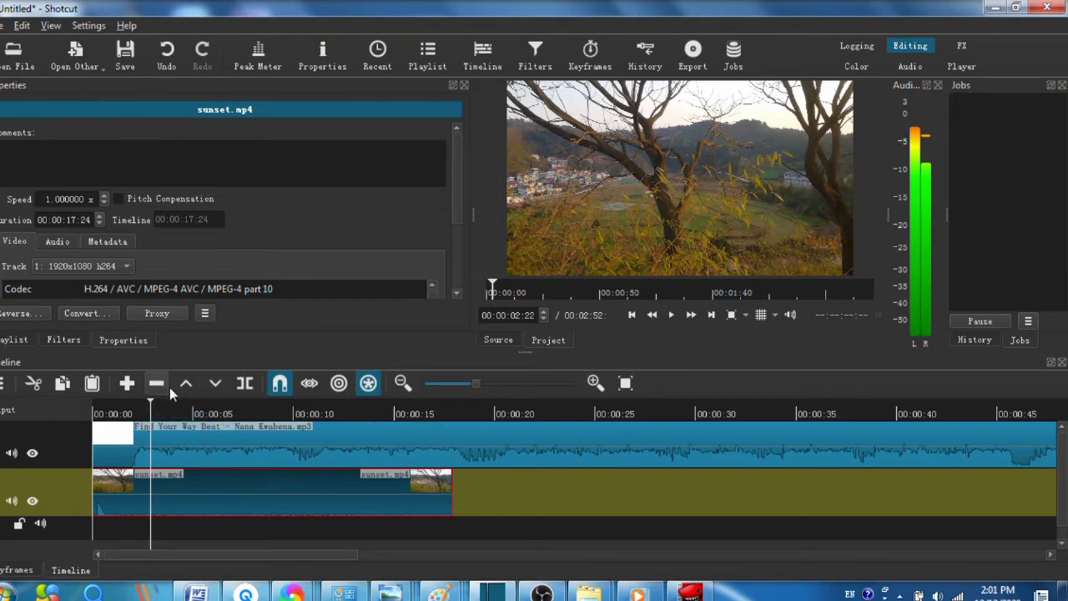
Step: Split the sunset.mp4 clip at 00:00:08:05 and again at 00:00:11:09
{"action": "left_click_drag", "start_coordinate": [151, 406], "coordinate": [259, 408]}
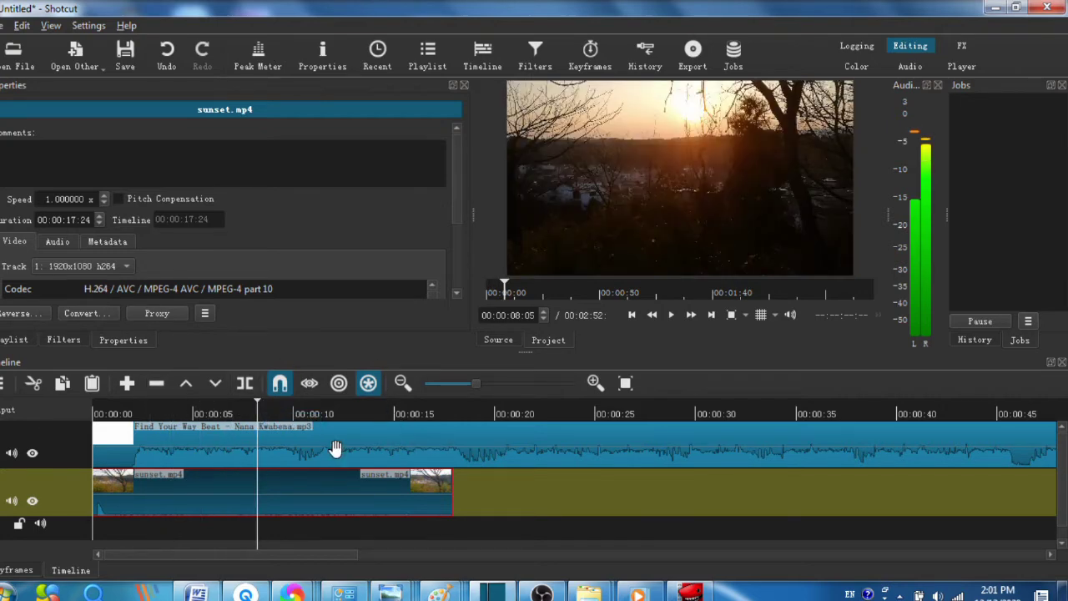
{"action": "left_click", "coordinate": [250, 394]}
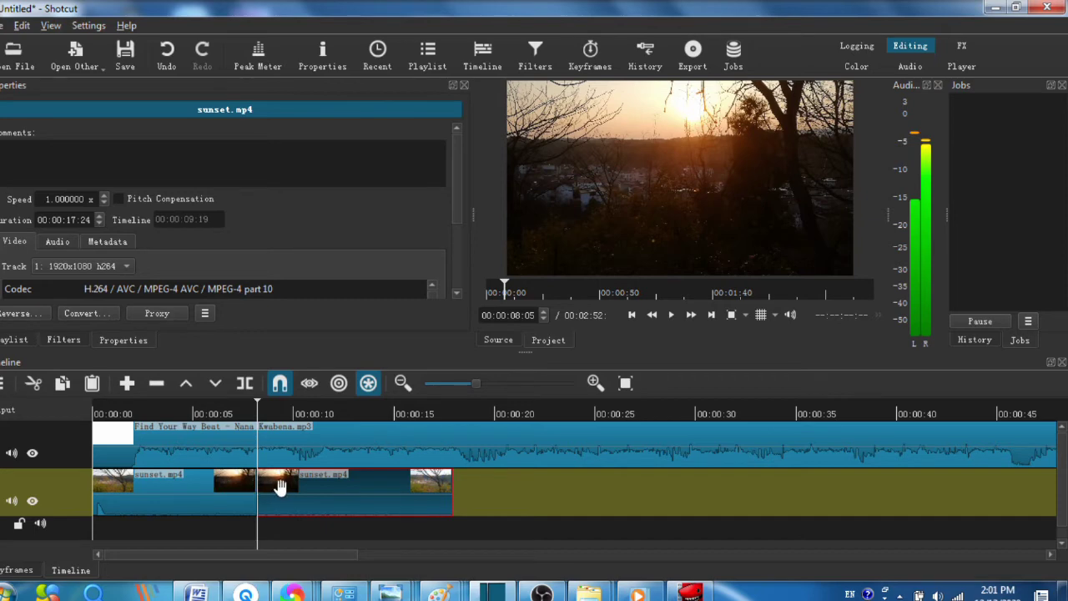
{"action": "left_click_drag", "start_coordinate": [288, 412], "coordinate": [322, 413]}
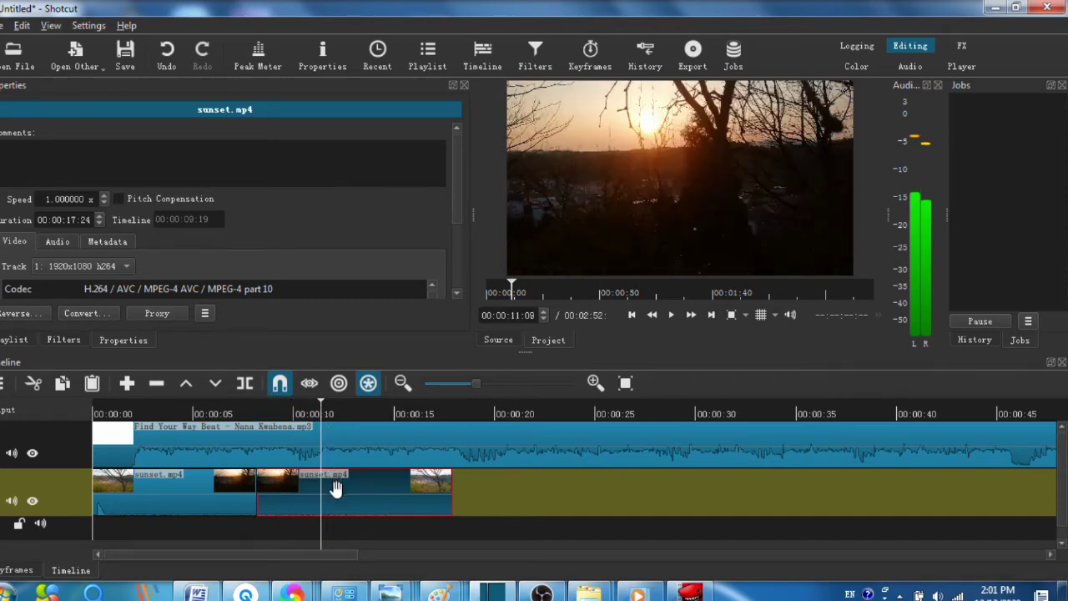
{"action": "key", "text": "s"}
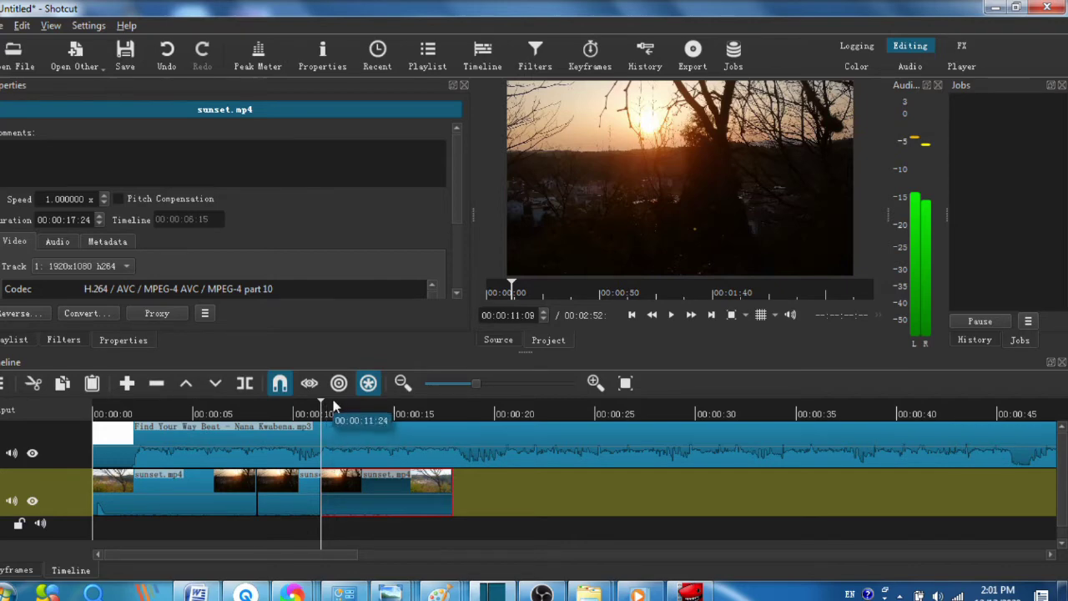
Step: Remove the last segment of the sunset.mp4 clip, and undo the removal
{"action": "left_click", "coordinate": [301, 505]}
{"action": "left_click", "coordinate": [371, 502]}
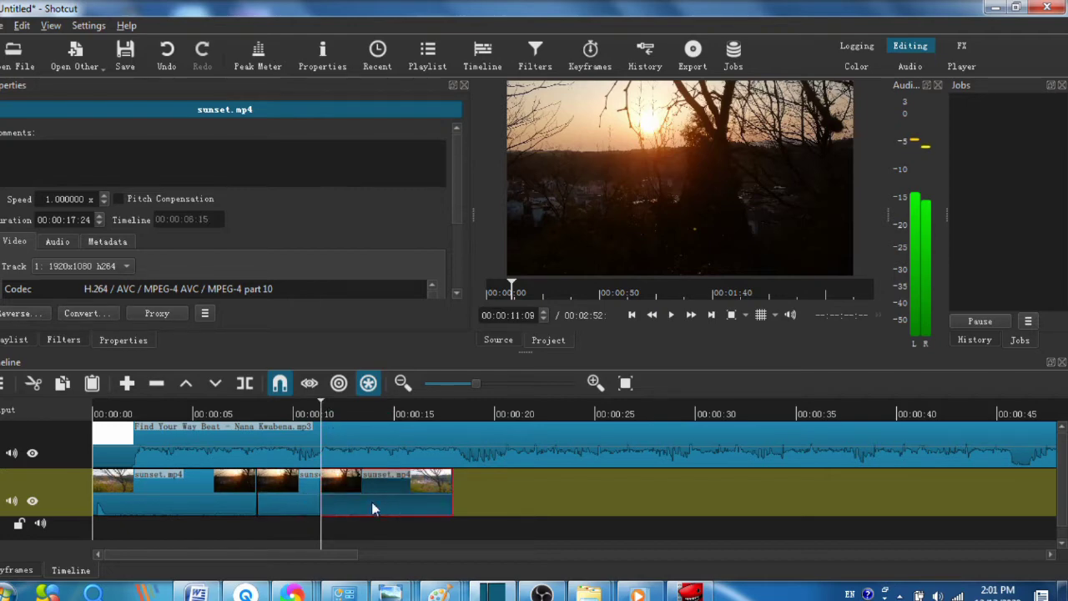
{"action": "right_click", "coordinate": [381, 498]}
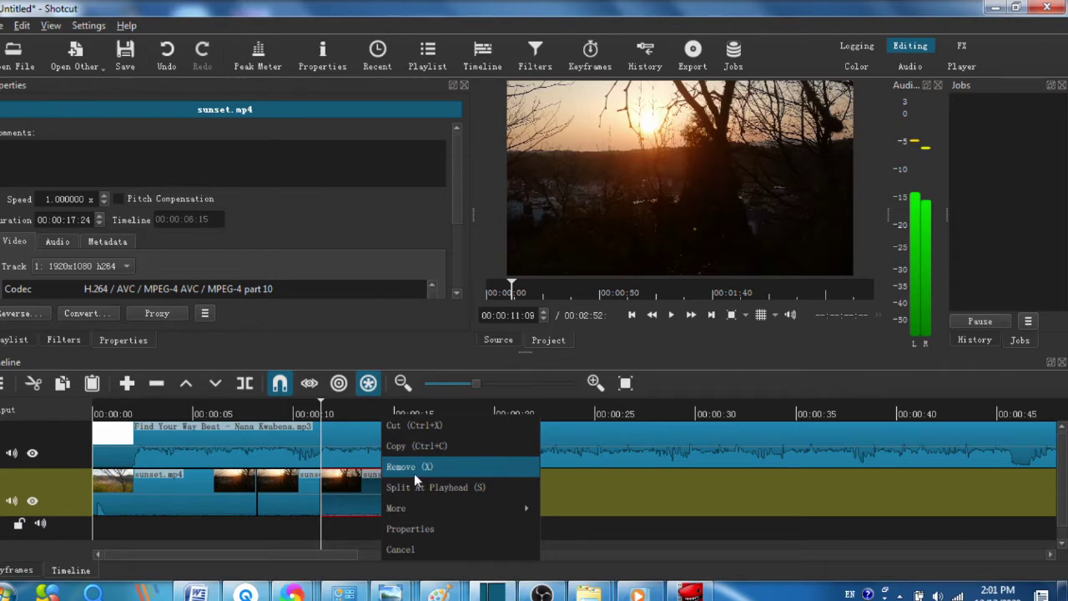
{"action": "left_click", "coordinate": [414, 474]}
{"action": "key", "text": "ctrl+z"}
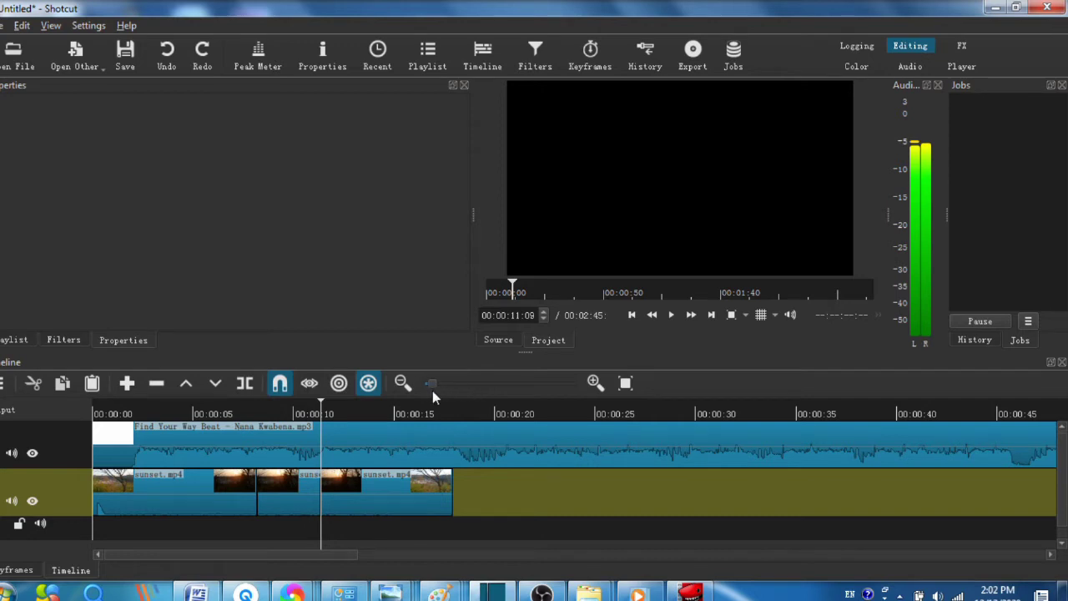
Step: Add the Text: Rich filter to the middle segment of the sunset.mp4 clip
{"action": "left_click_drag", "start_coordinate": [545, 384], "coordinate": [478, 407]}
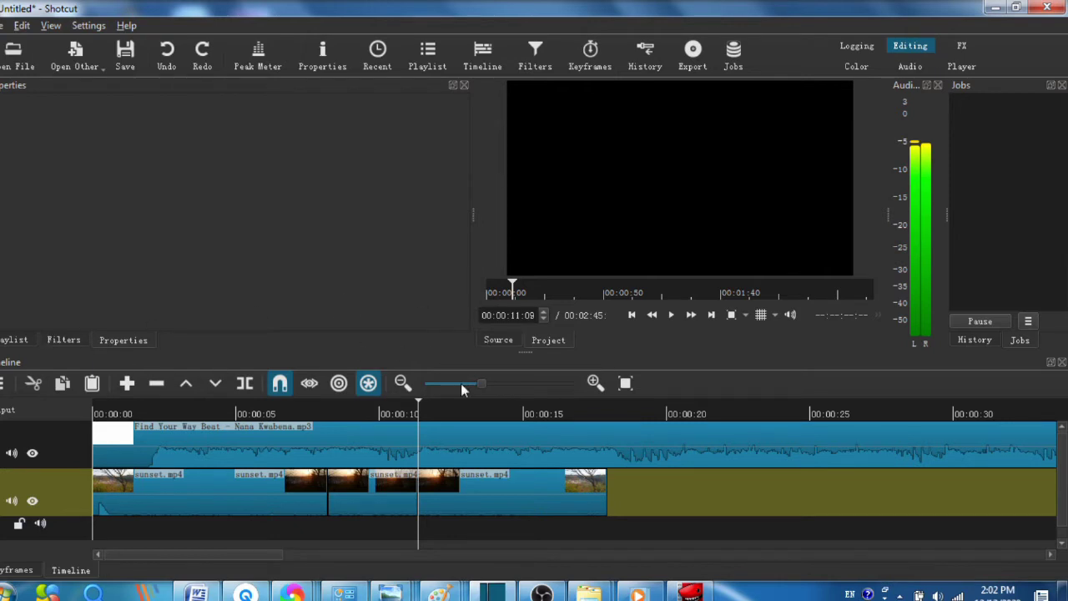
{"action": "left_click", "coordinate": [385, 485]}
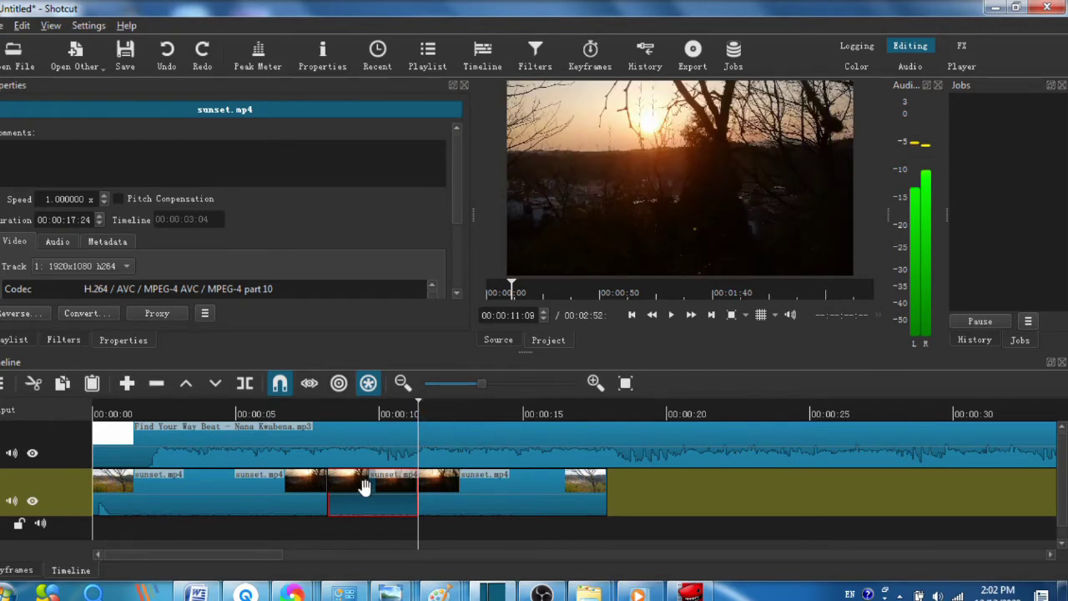
{"action": "left_click", "coordinate": [60, 341]}
{"action": "left_click", "coordinate": [3, 238]}
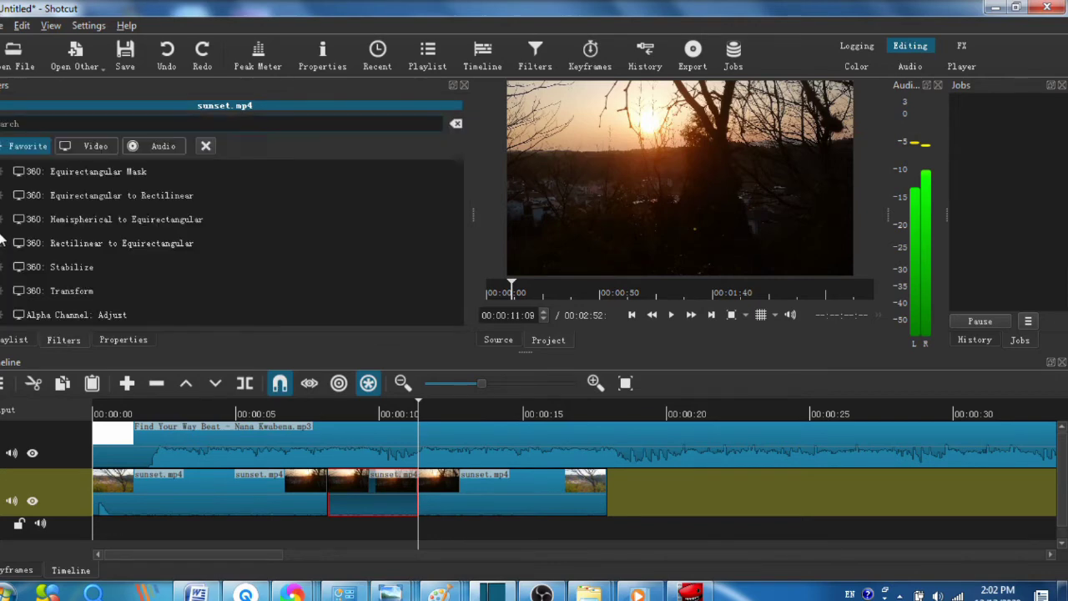
{"action": "left_click", "coordinate": [29, 123]}
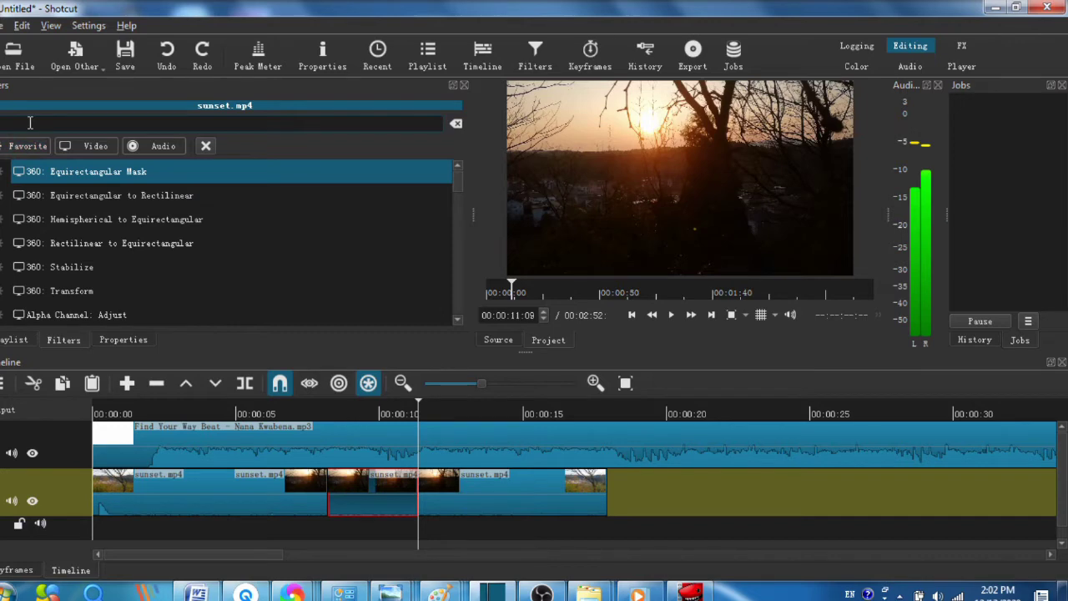
{"action": "type", "text": "text"}
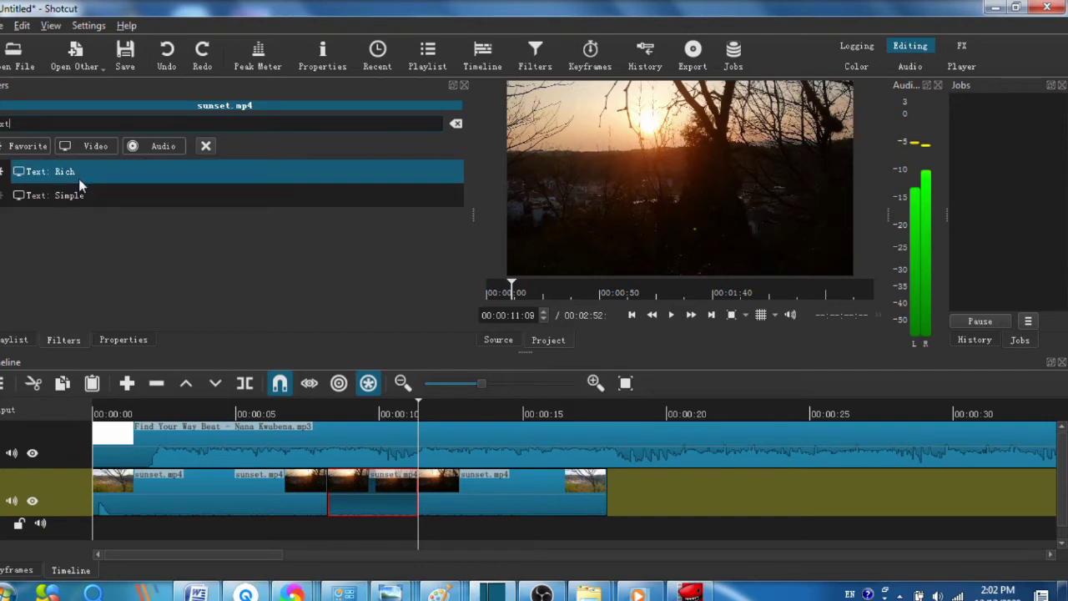
{"action": "left_click", "coordinate": [79, 174]}
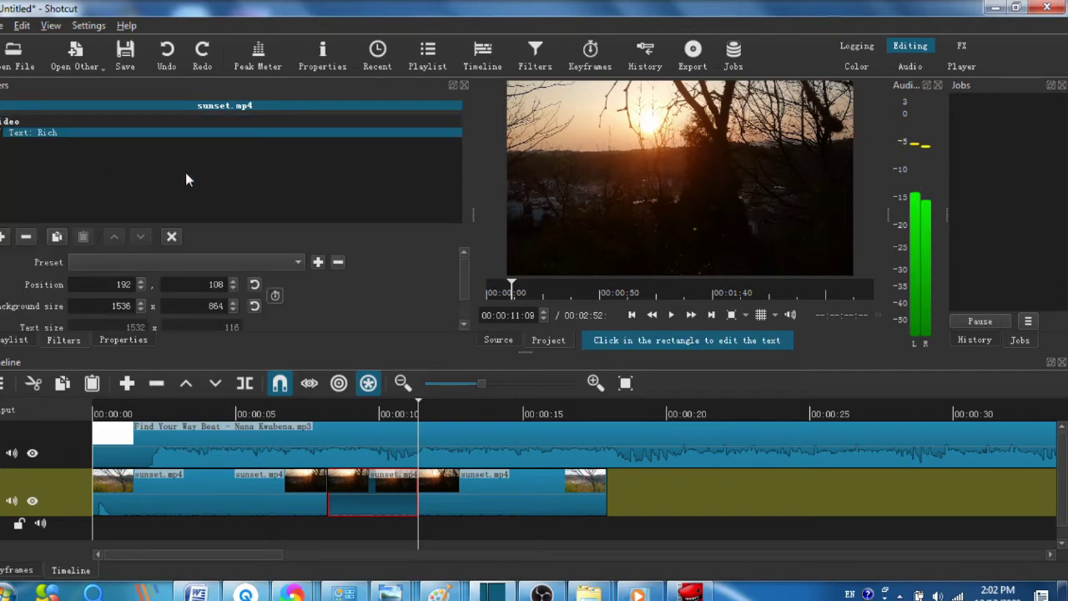
Step: With the middle segment selected, go to its start at 00:00:08:05 and move the text box to about position 598, 315
{"action": "left_click", "coordinate": [306, 501]}
{"action": "left_click", "coordinate": [372, 502]}
{"action": "left_click", "coordinate": [311, 501]}
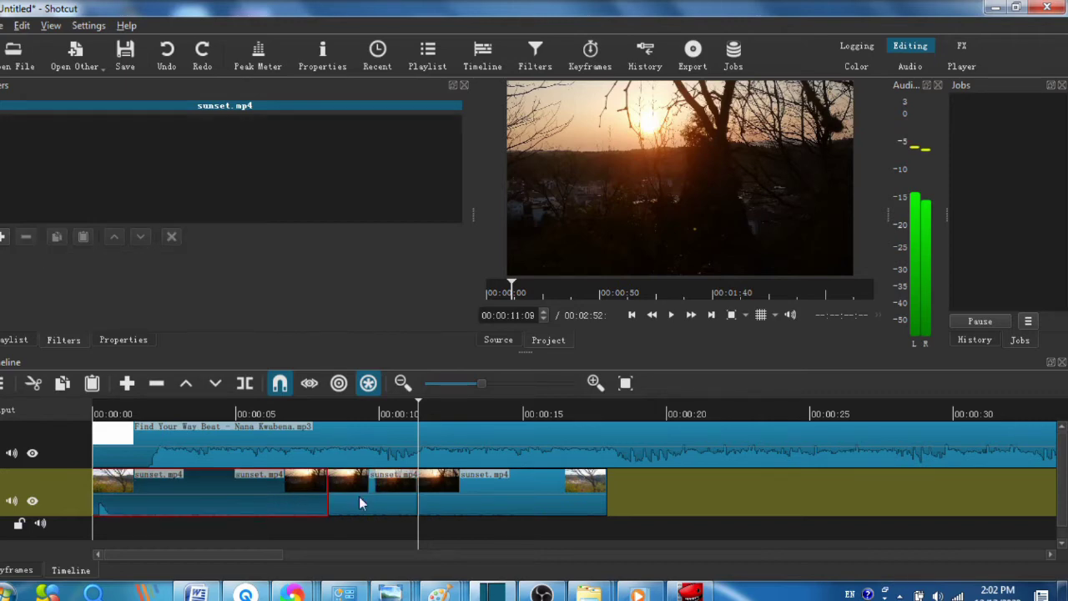
{"action": "left_click", "coordinate": [359, 501]}
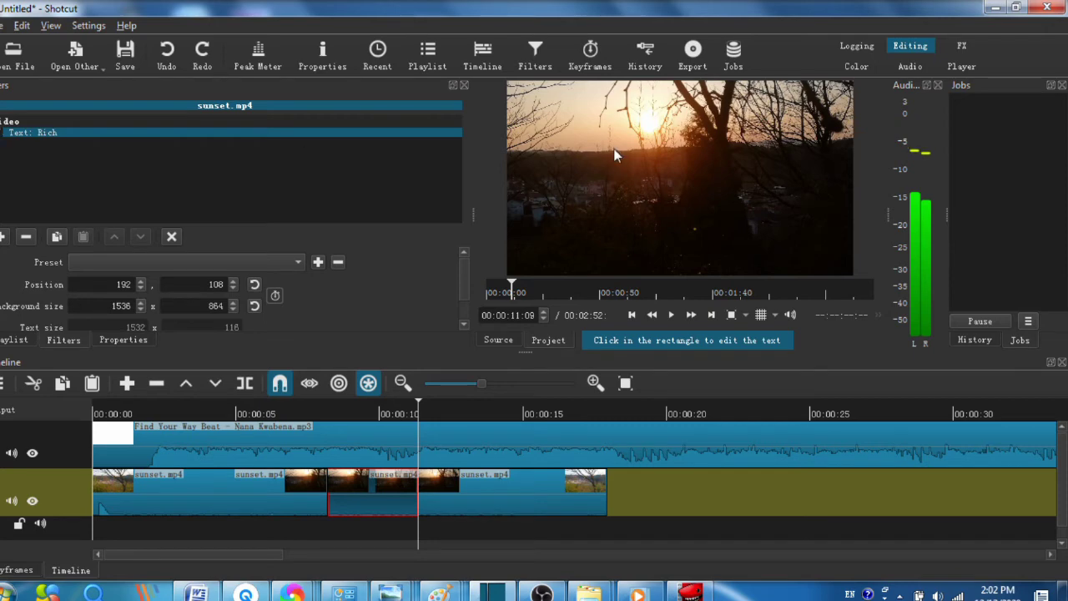
{"action": "left_click", "coordinate": [395, 502]}
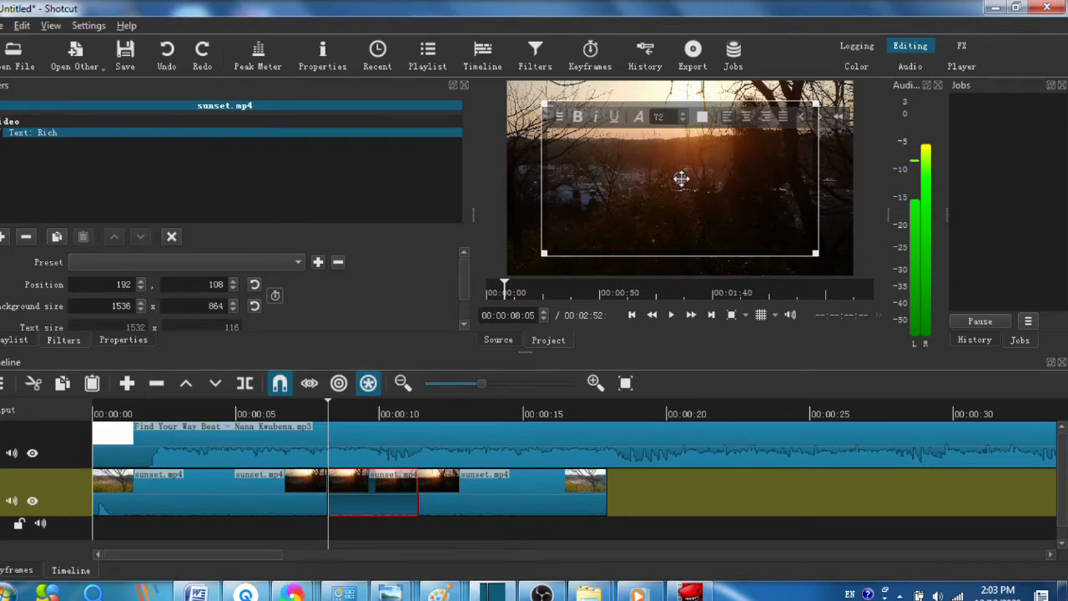
{"action": "left_click_drag", "start_coordinate": [690, 178], "coordinate": [772, 225]}
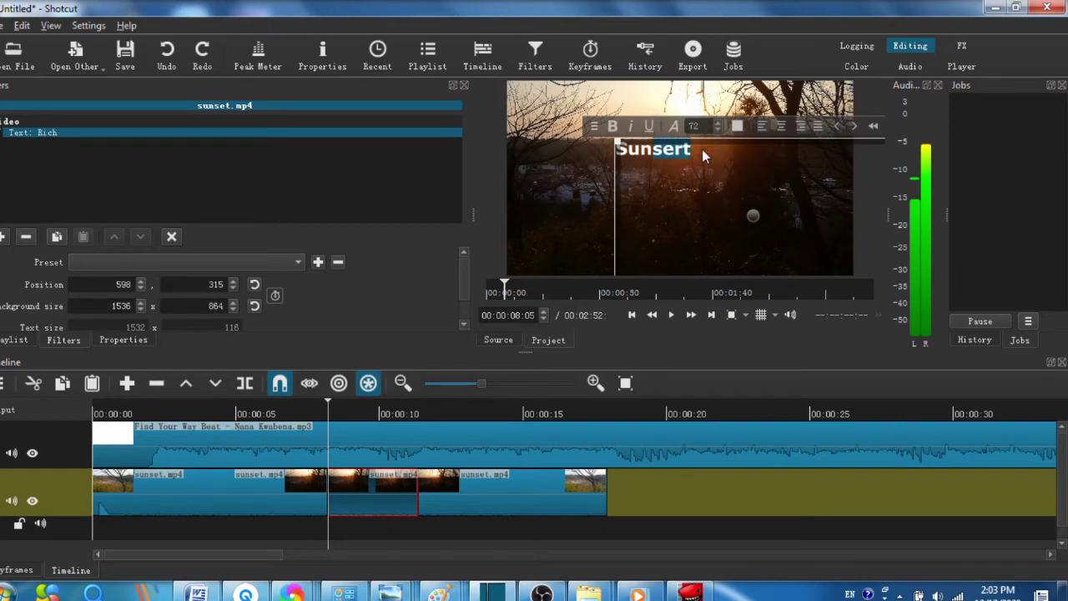
Step: Correct the misspelled title in the text box to read "Sunset"
{"action": "key", "text": "BackSpace"}
{"action": "key", "text": "BackSpace"}
{"action": "type", "text": "set"}
Step: Color the "Sunset" title orange (#ff5500) and move its text box to about position 712, 408
{"action": "left_click", "coordinate": [673, 126]}
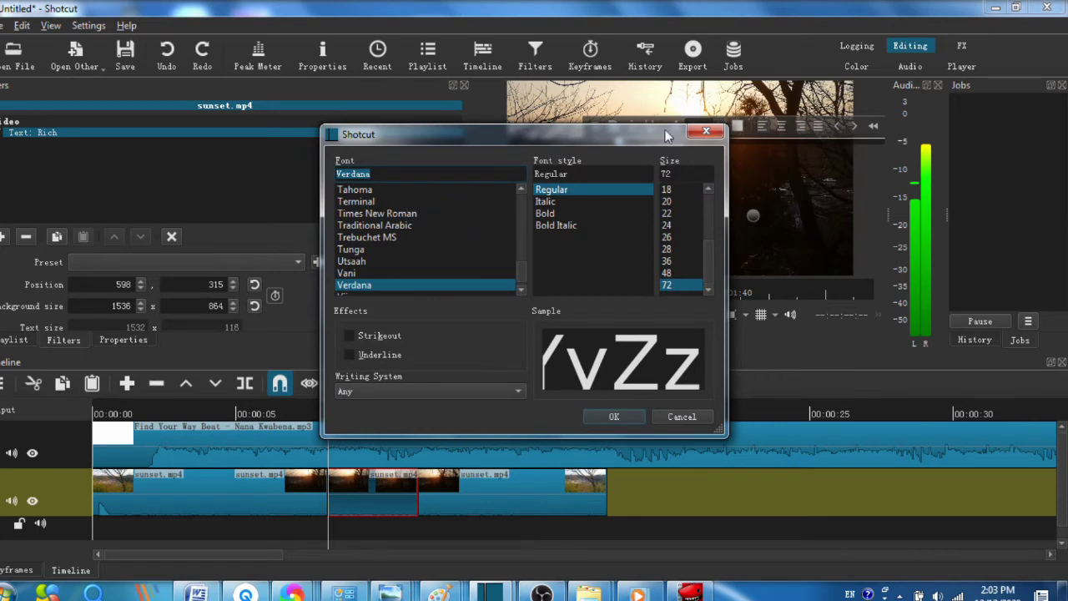
{"action": "left_click", "coordinate": [706, 131]}
{"action": "left_click_drag", "start_coordinate": [685, 149], "coordinate": [608, 149]}
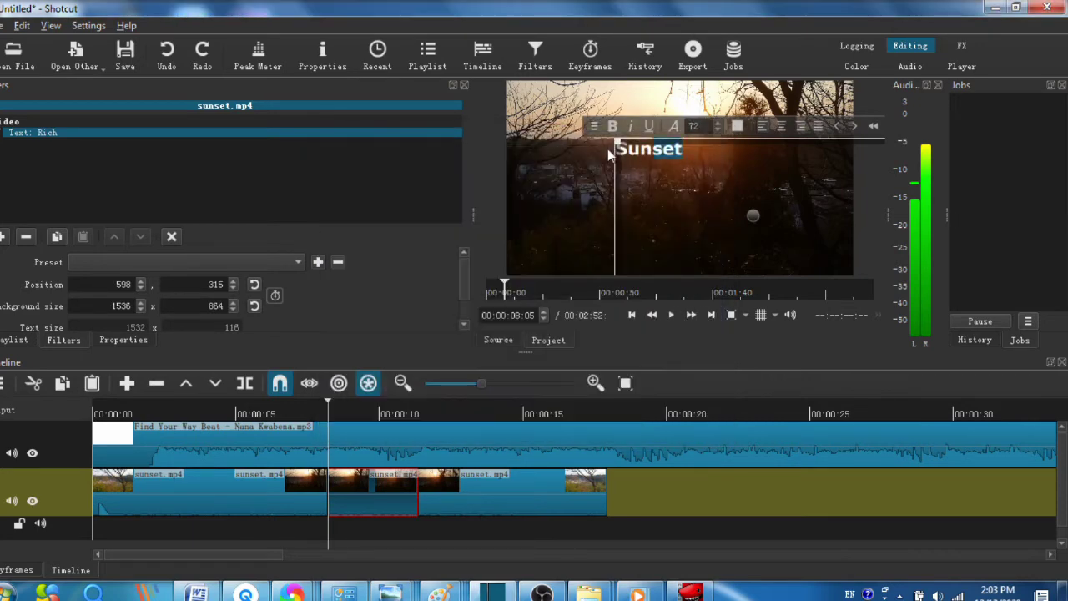
{"action": "left_click", "coordinate": [737, 126]}
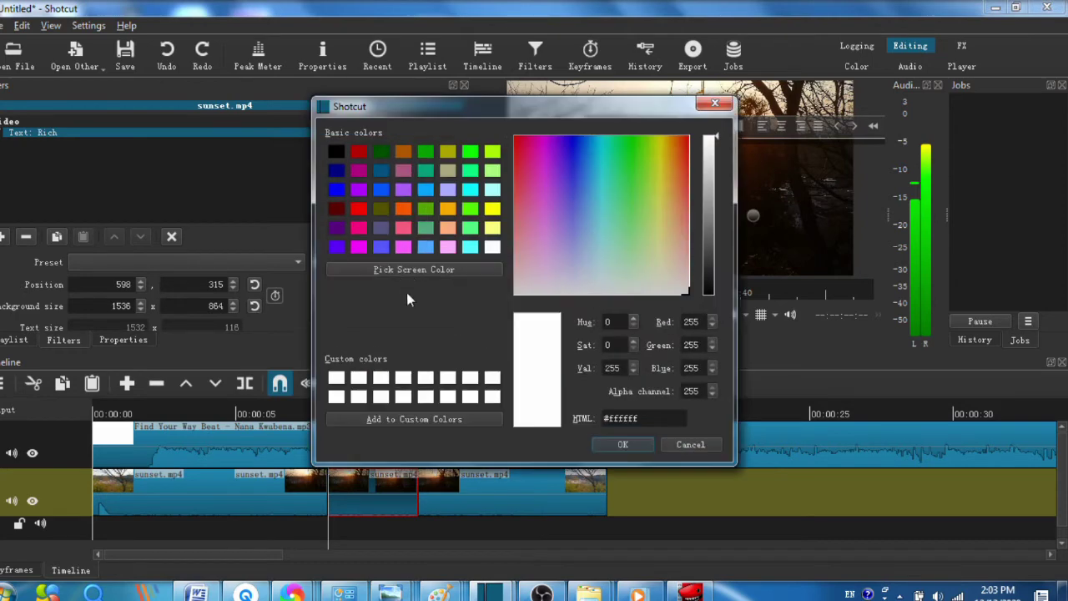
{"action": "left_click", "coordinate": [403, 208]}
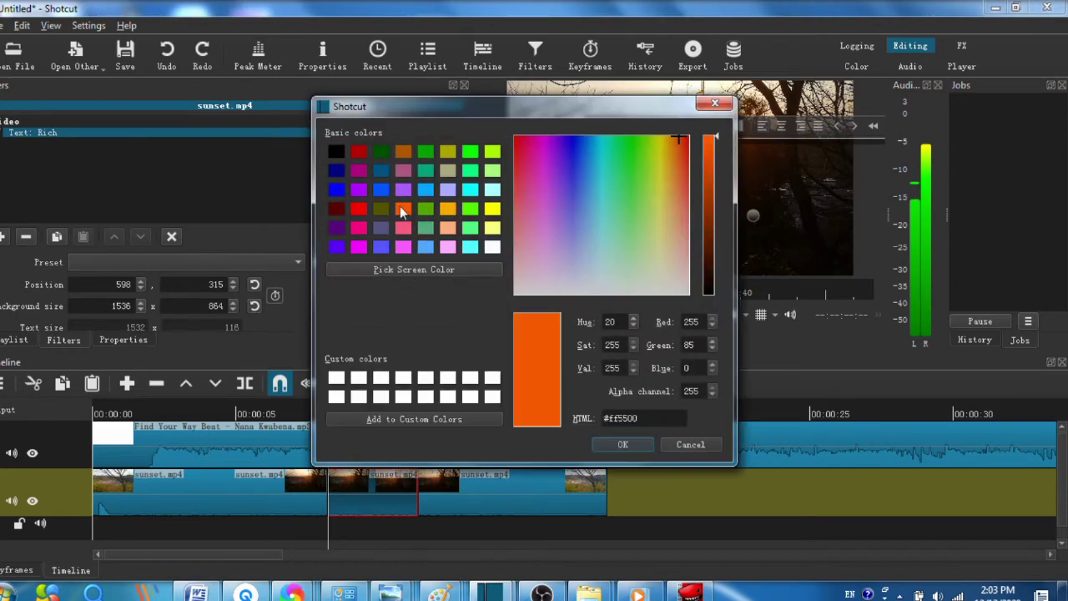
{"action": "left_click", "coordinate": [622, 445]}
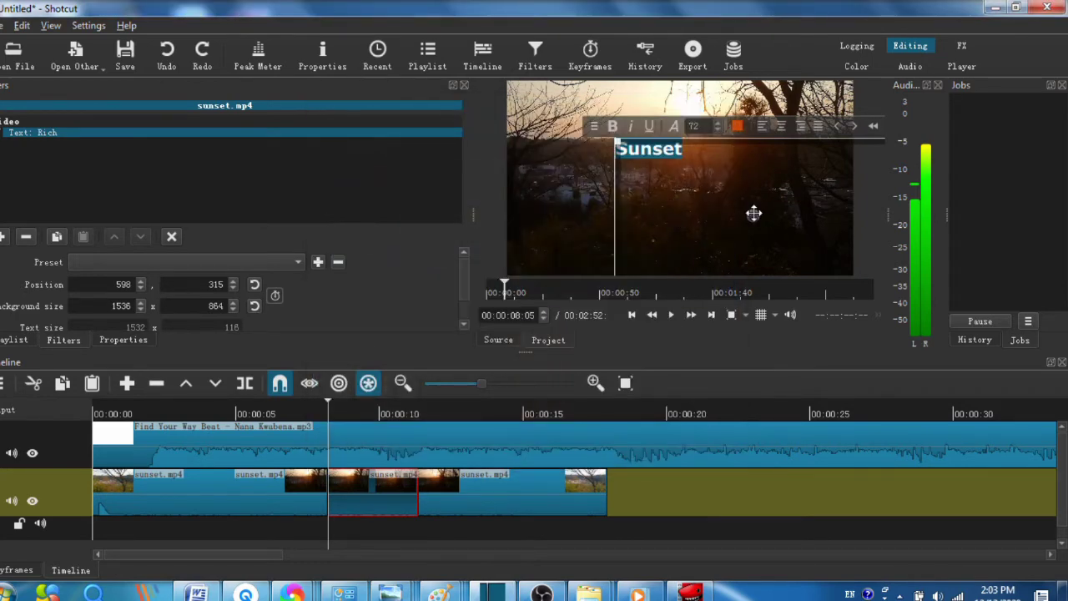
{"action": "left_click_drag", "start_coordinate": [754, 213], "coordinate": [773, 233]}
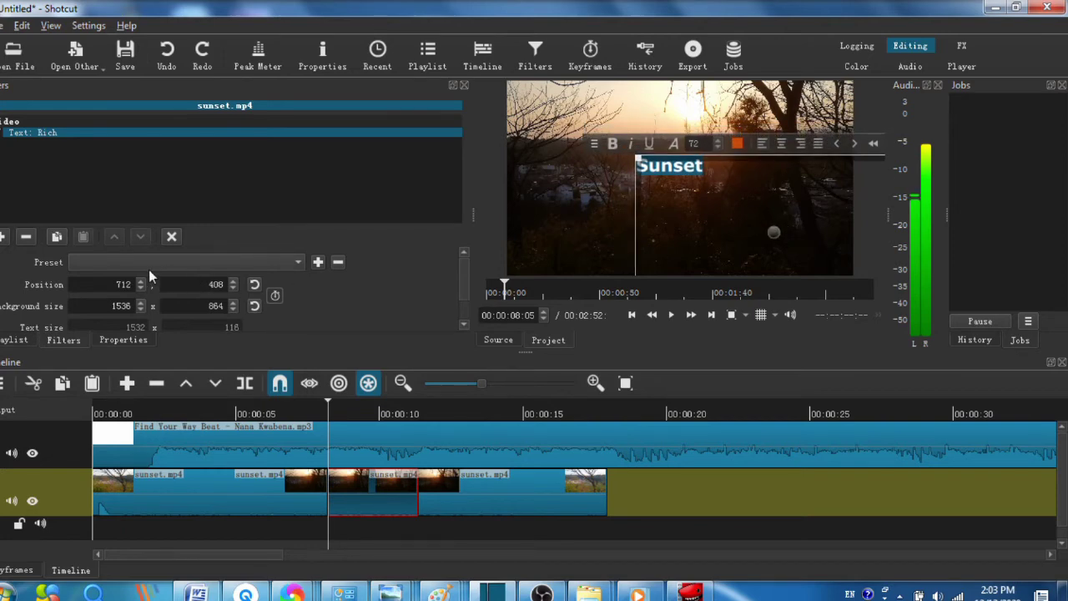
{"action": "left_click", "coordinate": [92, 266]}
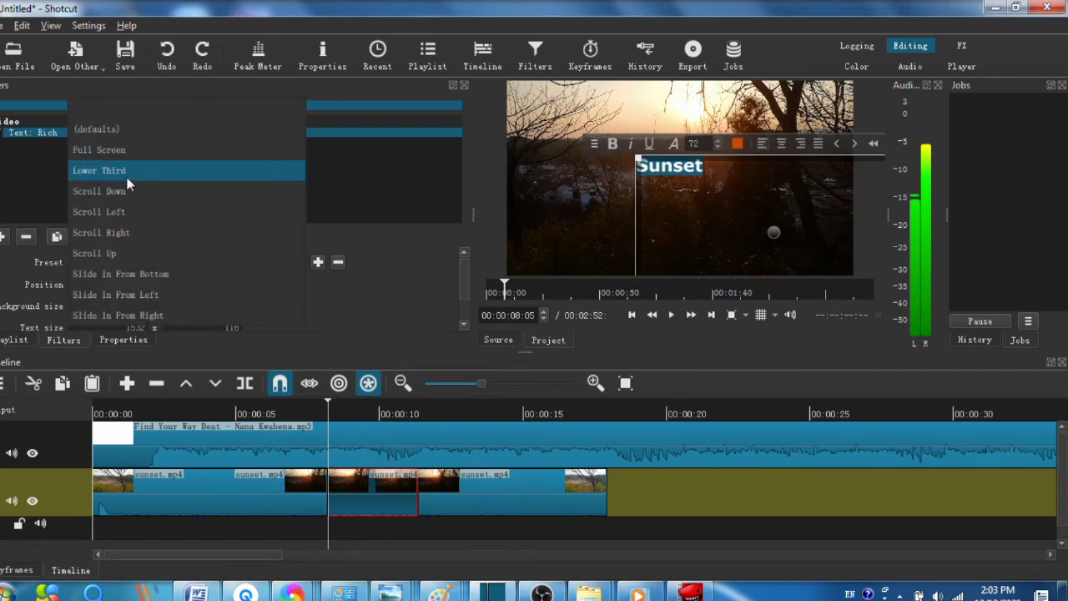
{"action": "left_click", "coordinate": [10, 287]}
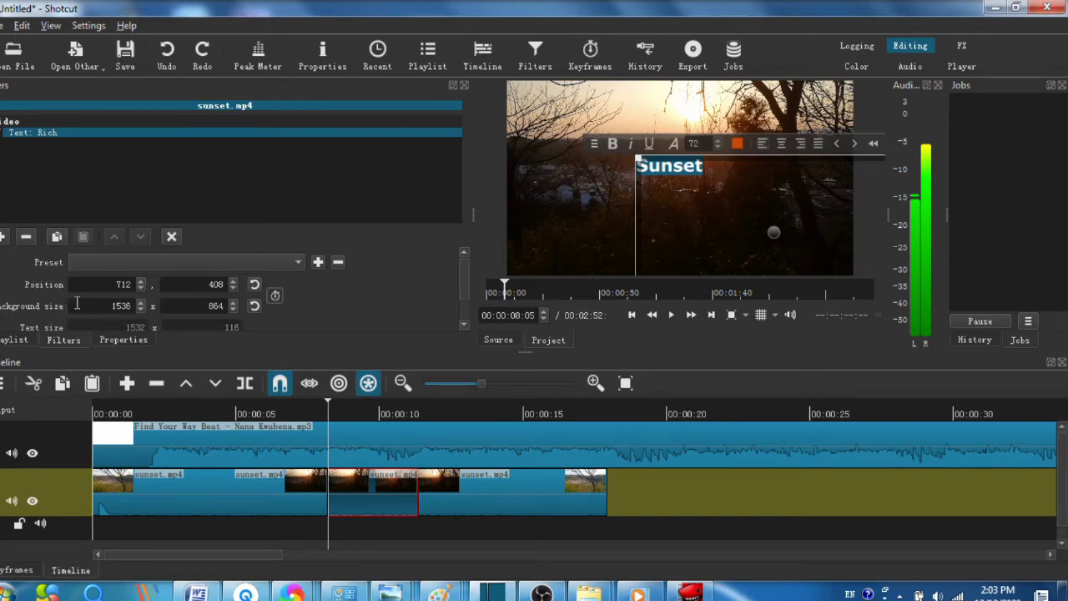
{"action": "scroll", "coordinate": [22, 315], "scroll_direction": "down", "scroll_amount": 1}
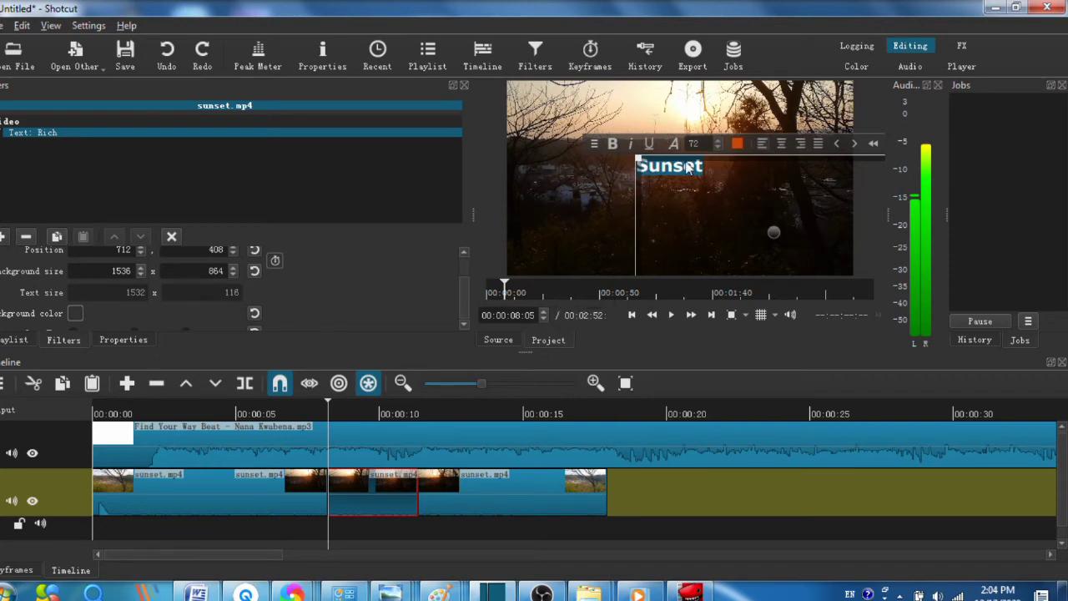
{"action": "left_click", "coordinate": [500, 496]}
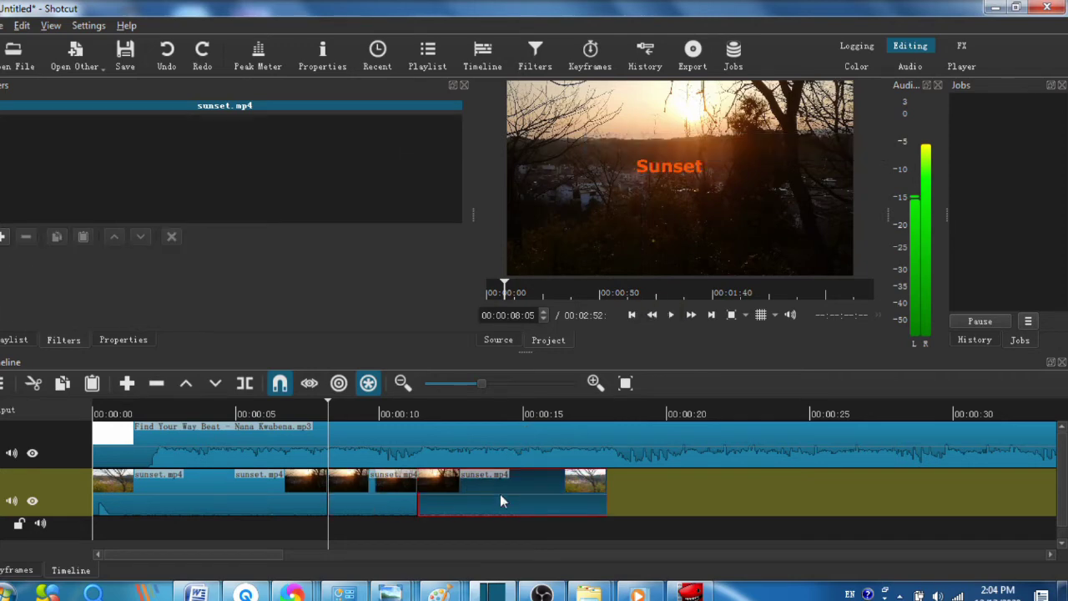
{"action": "left_click", "coordinate": [388, 497]}
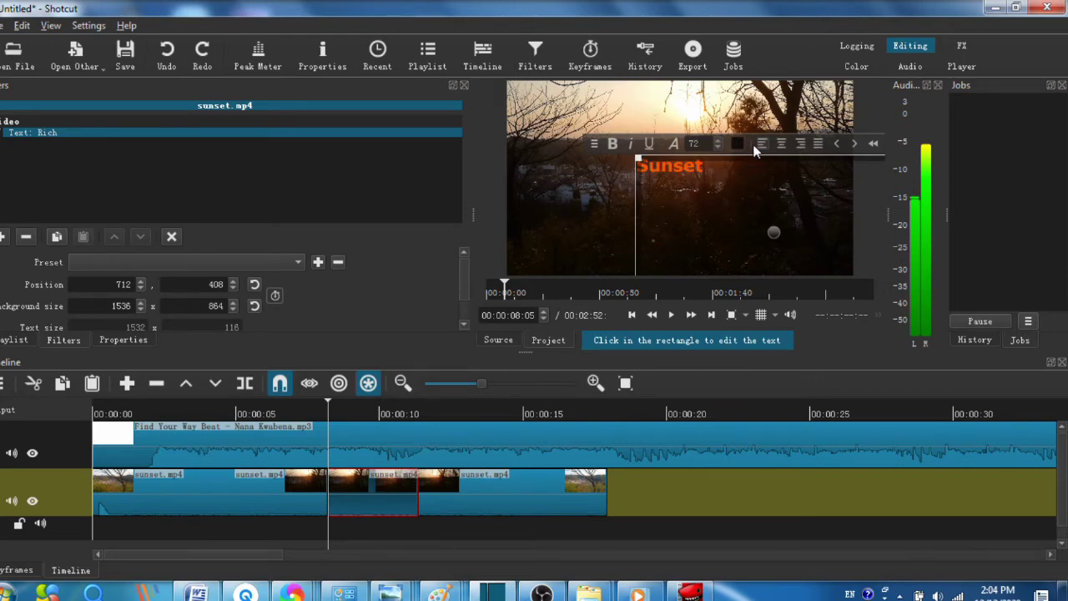
Step: Add the Contrast filter to the first sunset.mp4 segment and set its level to 46.5 %
{"action": "left_click", "coordinate": [262, 499]}
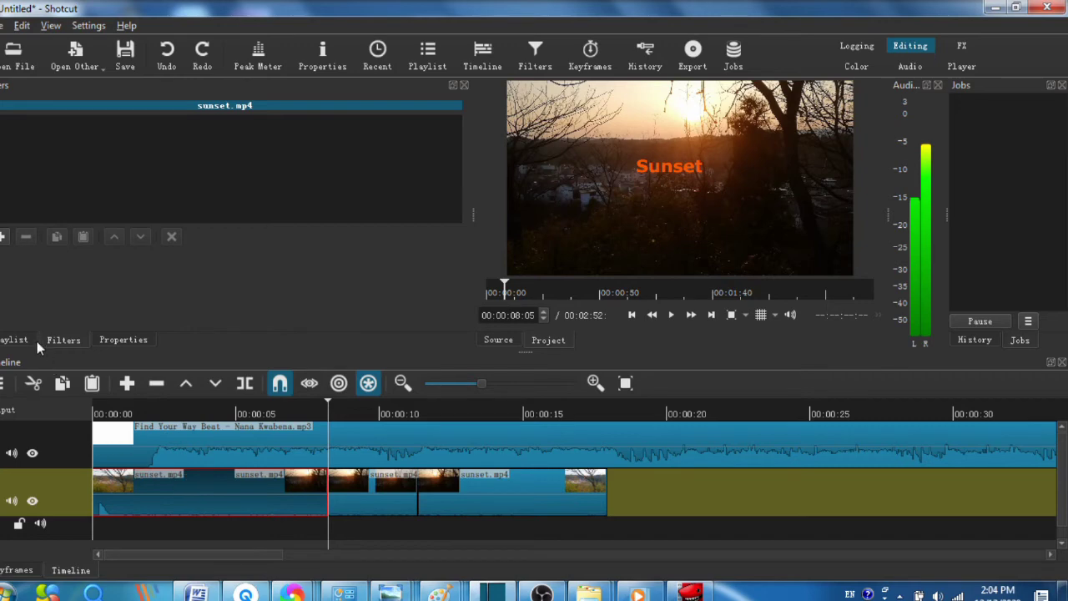
{"action": "left_click", "coordinate": [3, 237]}
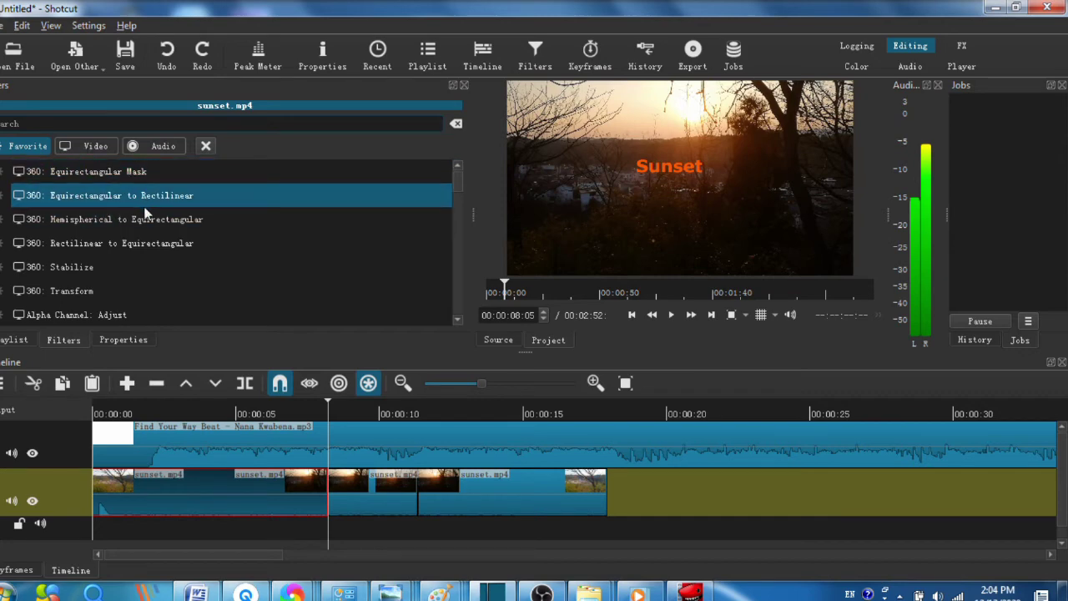
{"action": "left_click", "coordinate": [95, 144]}
{"action": "left_click", "coordinate": [165, 150]}
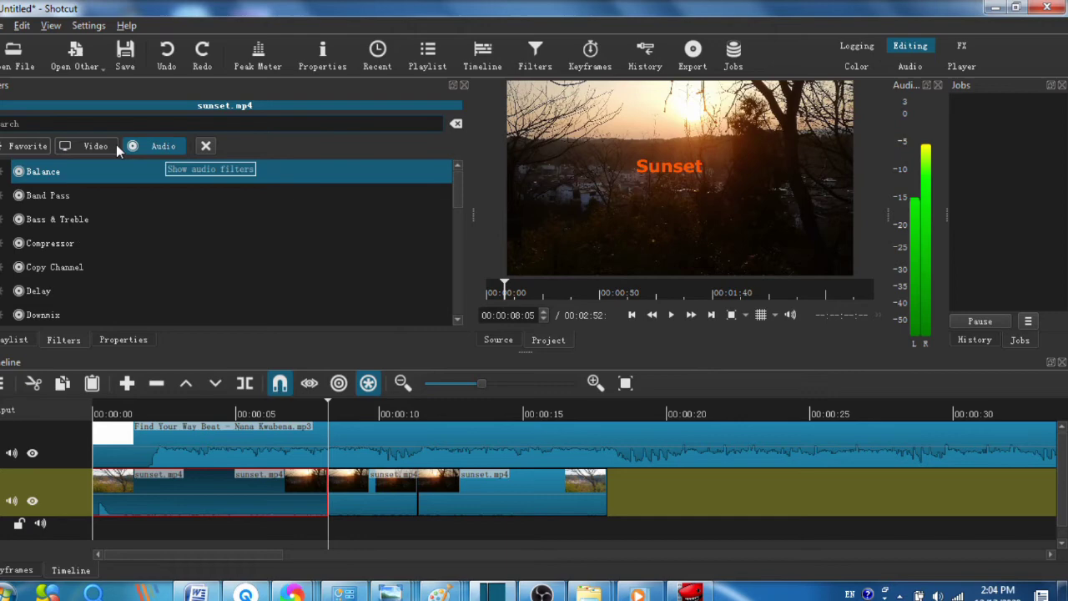
{"action": "left_click", "coordinate": [17, 148]}
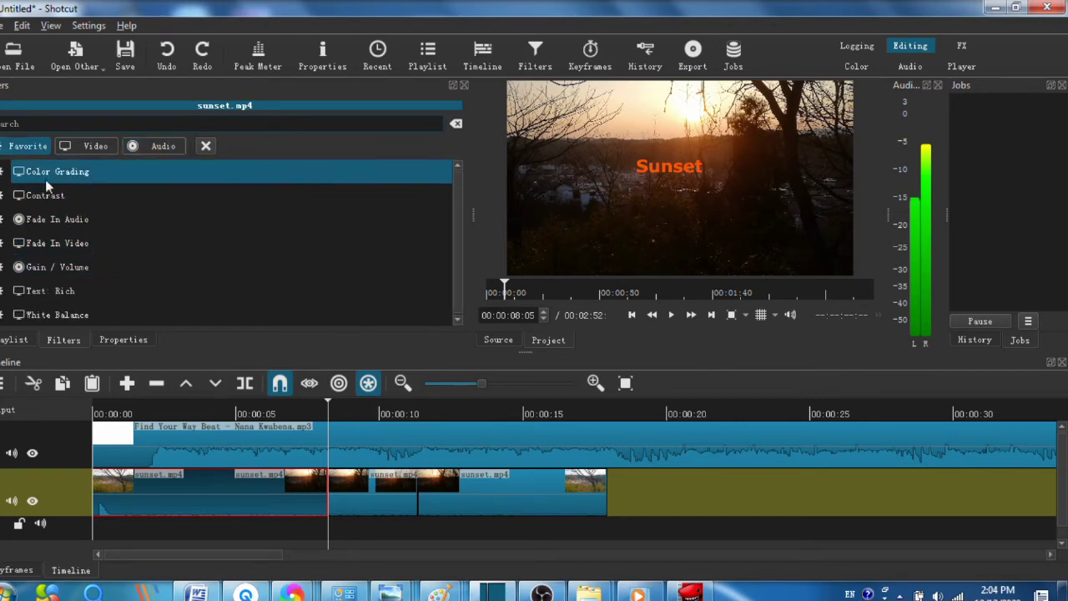
{"action": "left_click", "coordinate": [59, 198]}
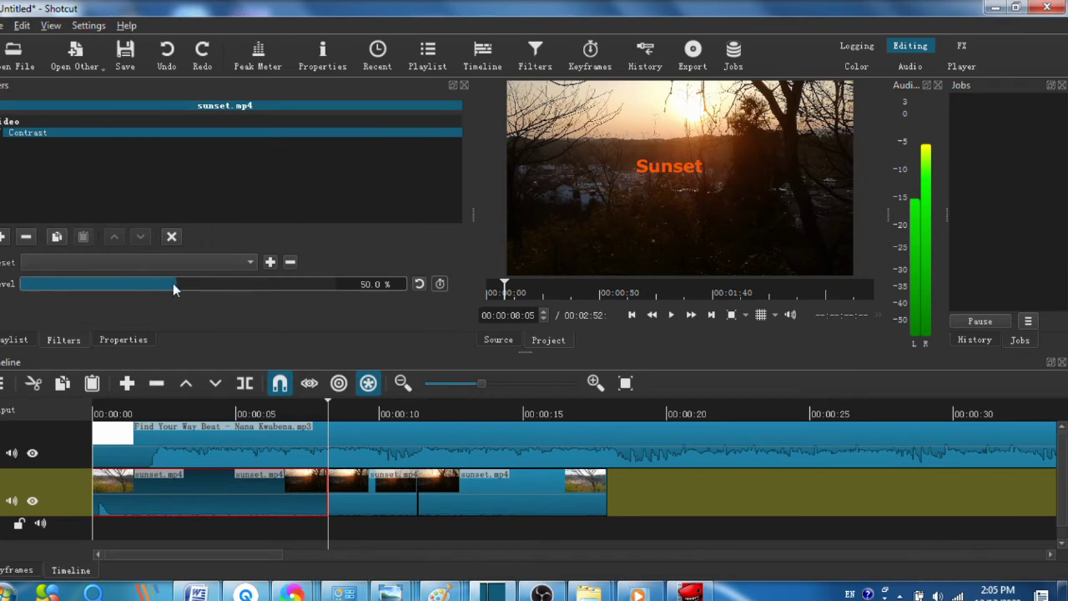
{"action": "left_click_drag", "start_coordinate": [173, 283], "coordinate": [162, 305]}
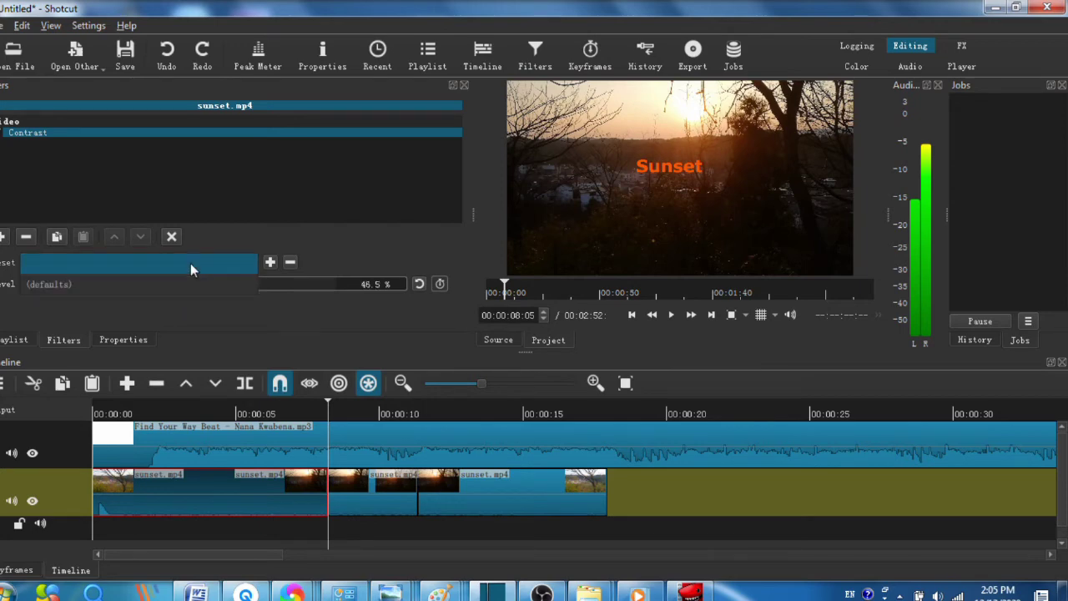
Step: Add the White Balance filter to the first segment and set its color temperature to 4193 deg
{"action": "left_click", "coordinate": [4, 236]}
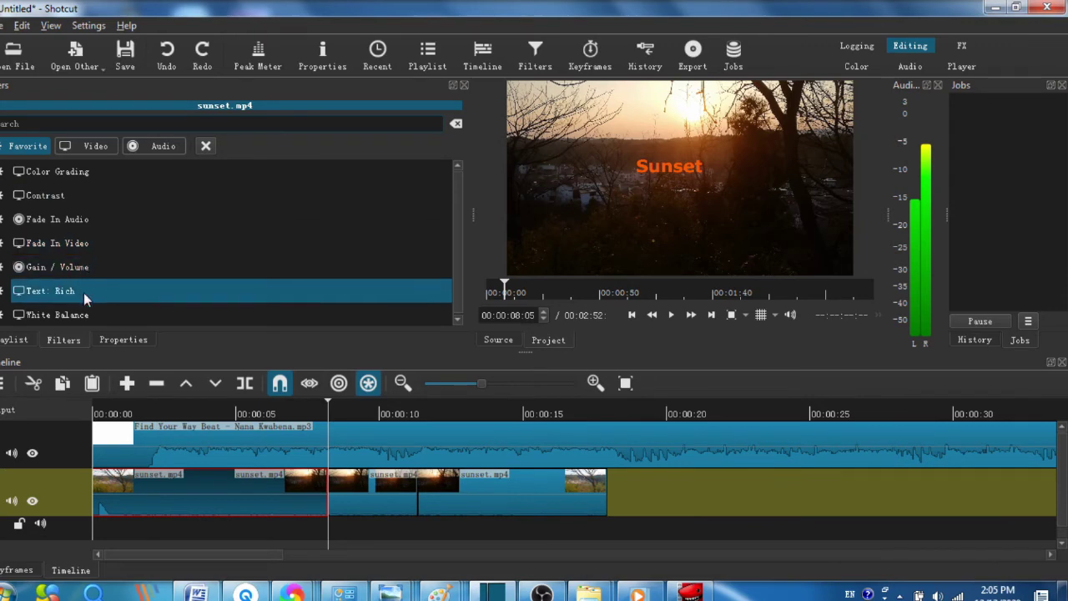
{"action": "left_click", "coordinate": [83, 314]}
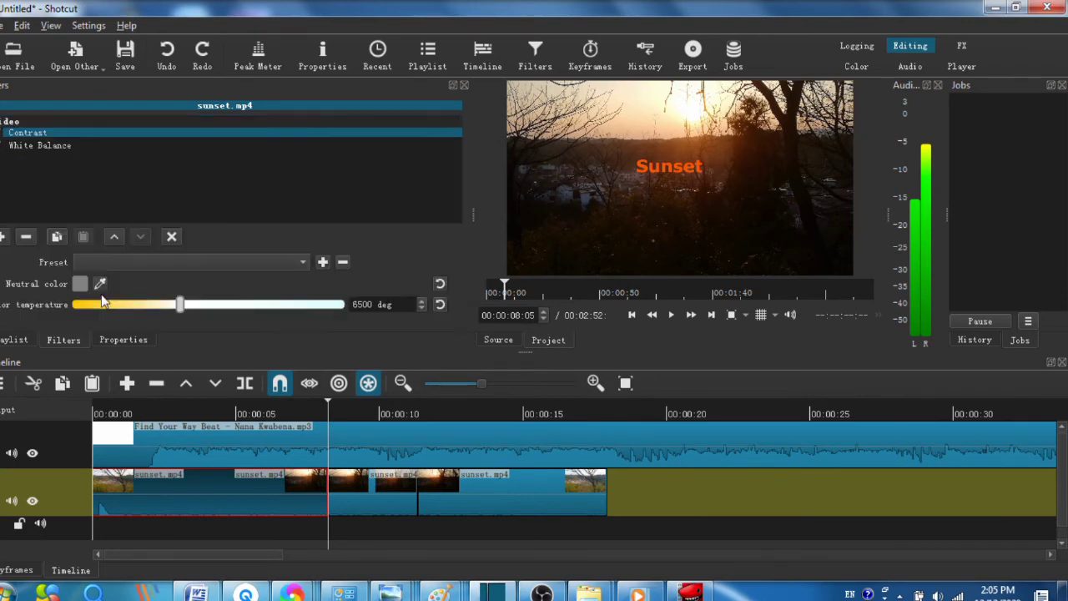
{"action": "left_click_drag", "start_coordinate": [178, 305], "coordinate": [137, 309]}
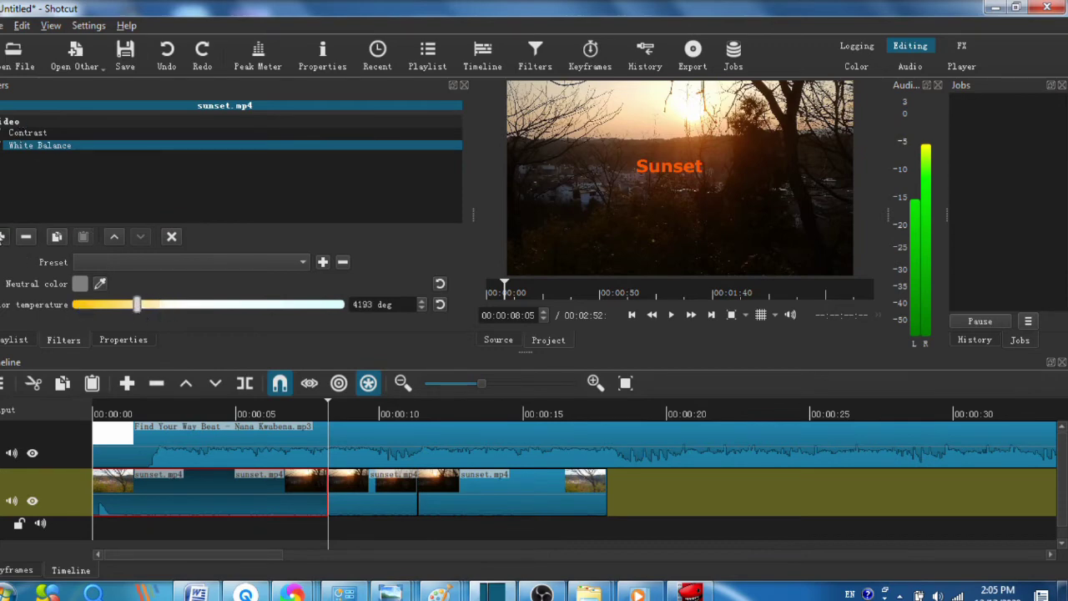
Step: Search the filters for blur and add Blur: Box to the first segment
{"action": "left_click", "coordinate": [2, 237]}
{"action": "left_click", "coordinate": [98, 148]}
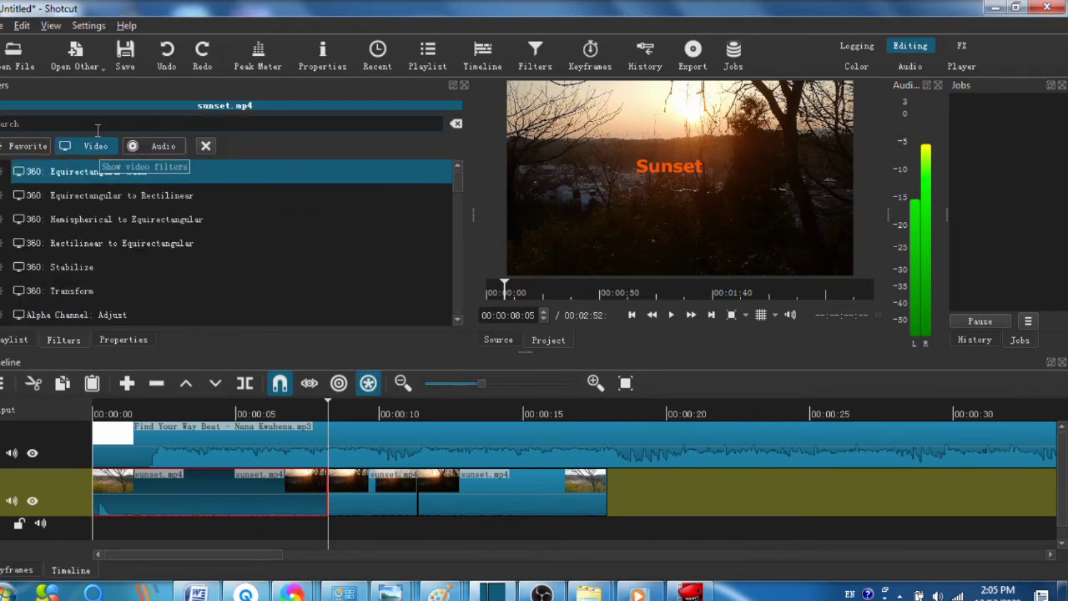
{"action": "left_click", "coordinate": [84, 124]}
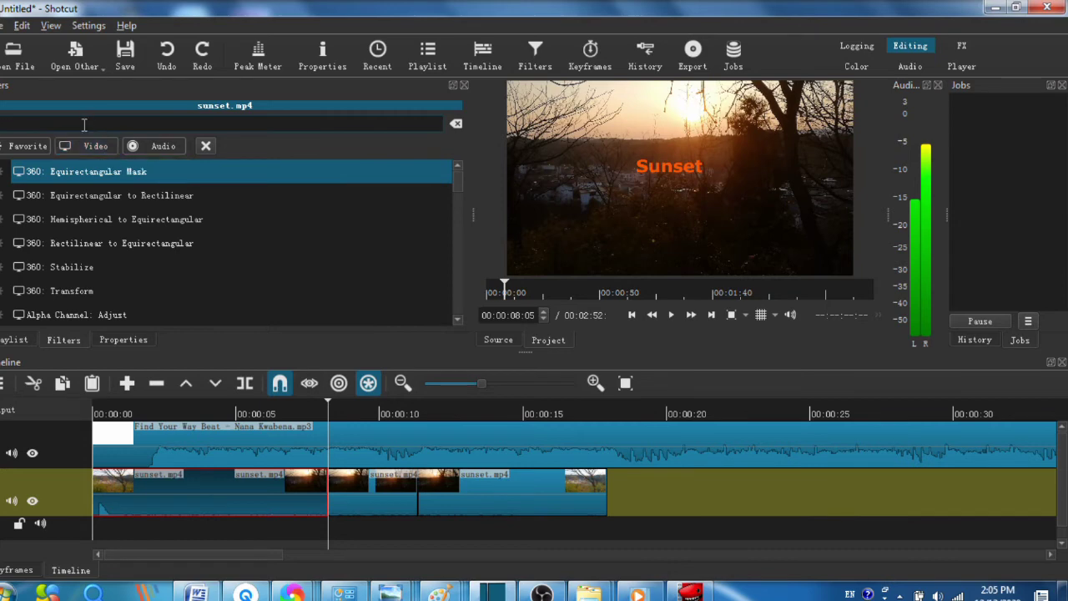
{"action": "type", "text": "ue"}
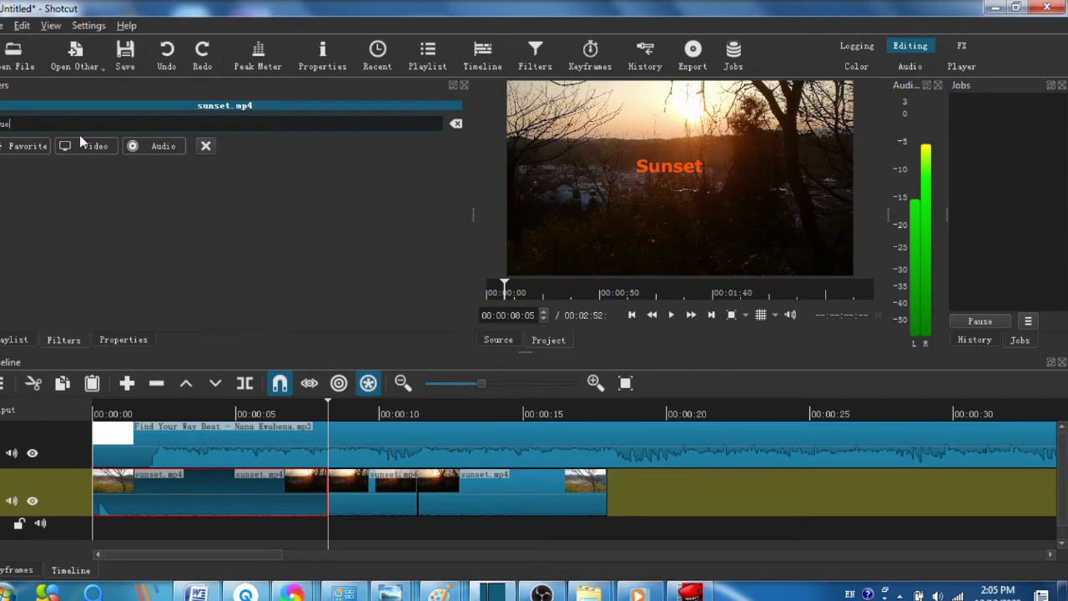
{"action": "key", "text": "BackSpace"}
{"action": "type", "text": "r"}
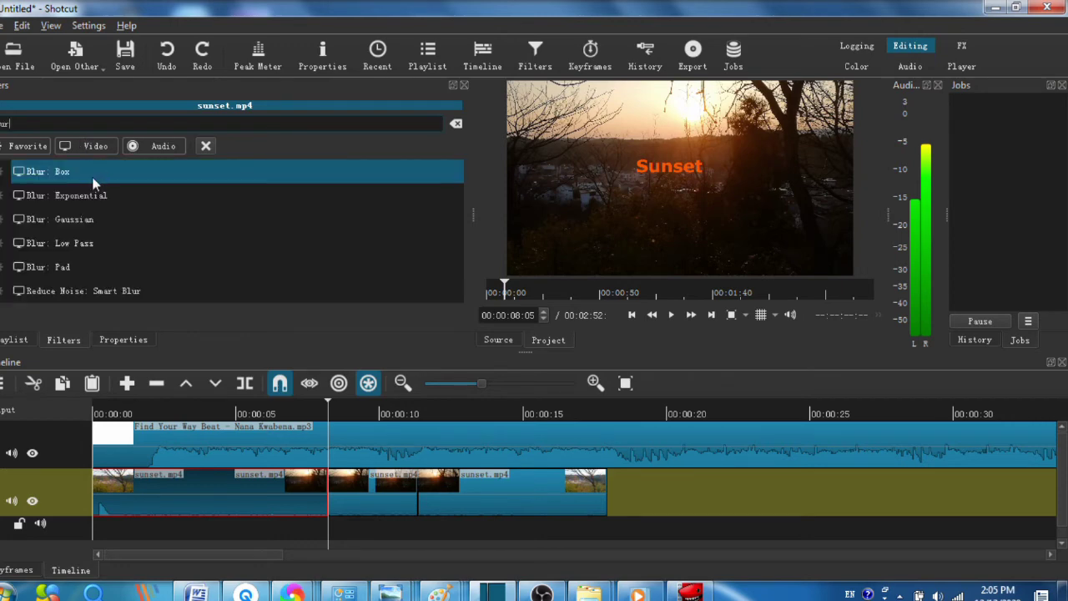
{"action": "left_click", "coordinate": [93, 174]}
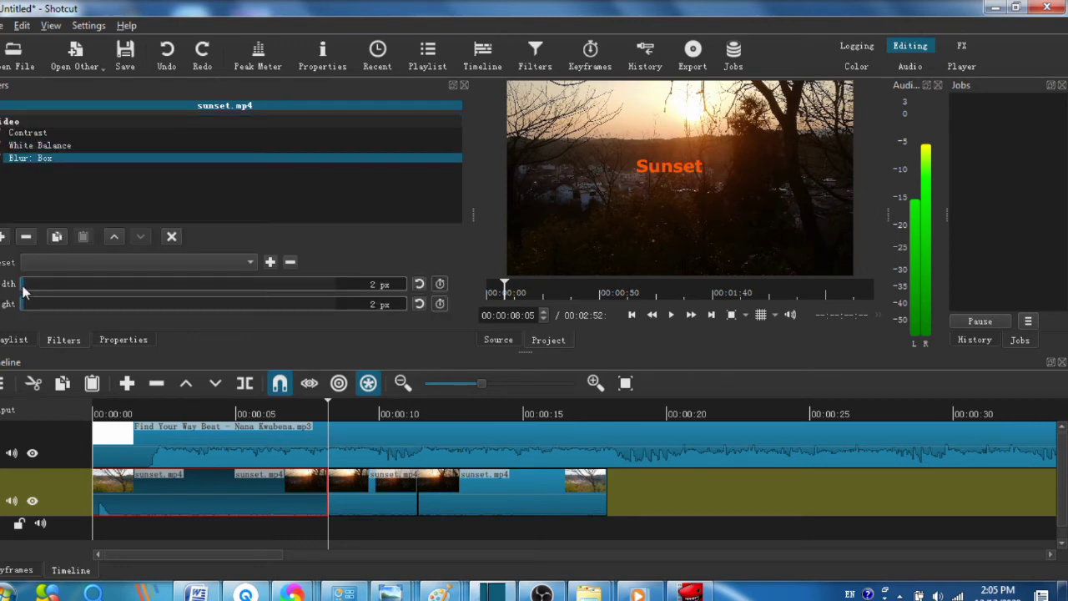
Step: Try a 50 px Blur: Box width on the frame at 00:00:06:12, and finally set the width to 0 px
{"action": "left_click_drag", "start_coordinate": [23, 285], "coordinate": [183, 288]}
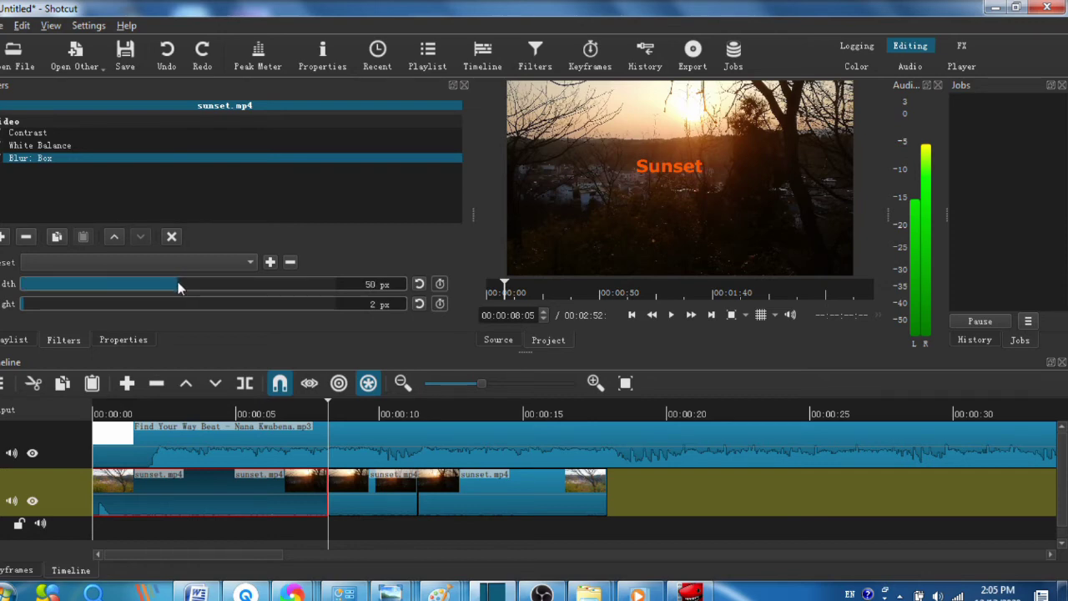
{"action": "left_click_drag", "start_coordinate": [326, 399], "coordinate": [279, 409]}
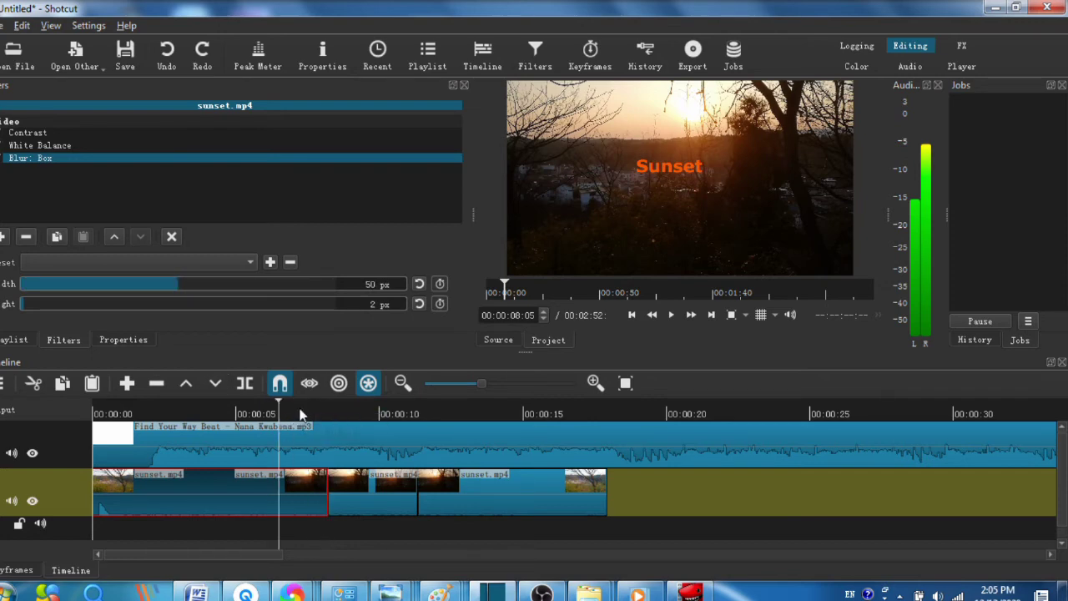
{"action": "left_click_drag", "start_coordinate": [178, 289], "coordinate": [22, 295]}
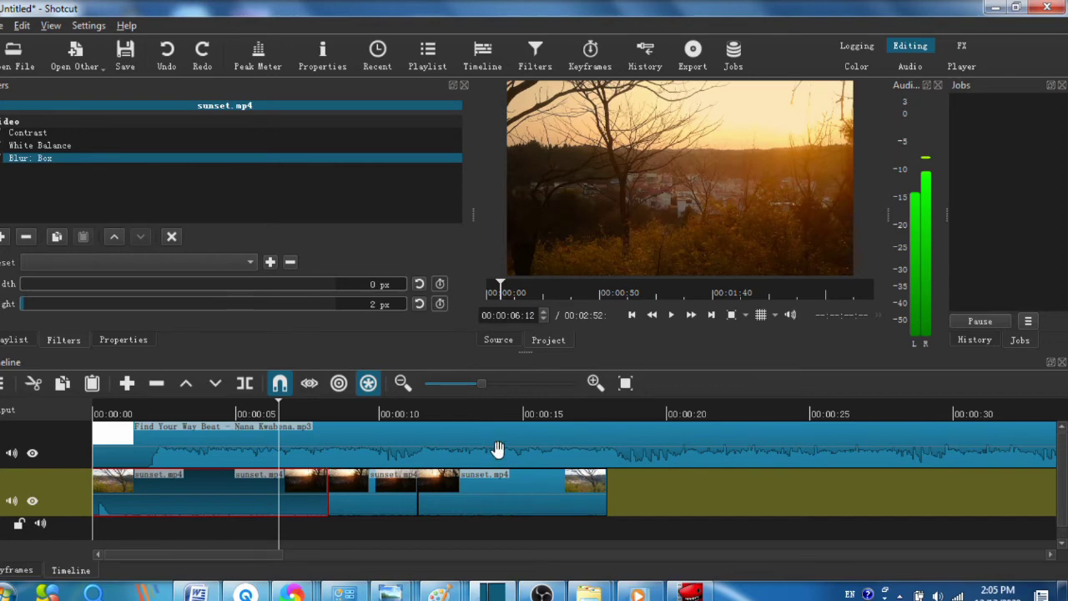
Step: Overlap the last sunset.mp4 segment with the end of the middle one by about 1 second as a transition and open its properties
{"action": "left_click", "coordinate": [473, 498]}
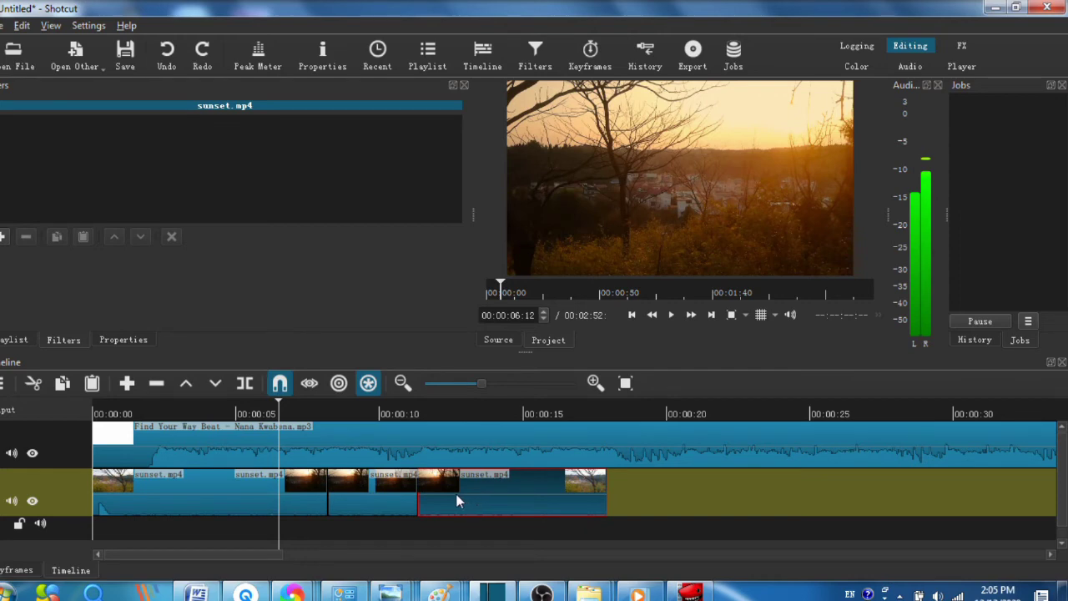
{"action": "mouse_move", "coordinate": [460, 495]}
{"action": "left_mouse_down"}
{"action": "mouse_move", "coordinate": [471, 492]}
{"action": "mouse_move", "coordinate": [443, 495]}
{"action": "left_mouse_up"}
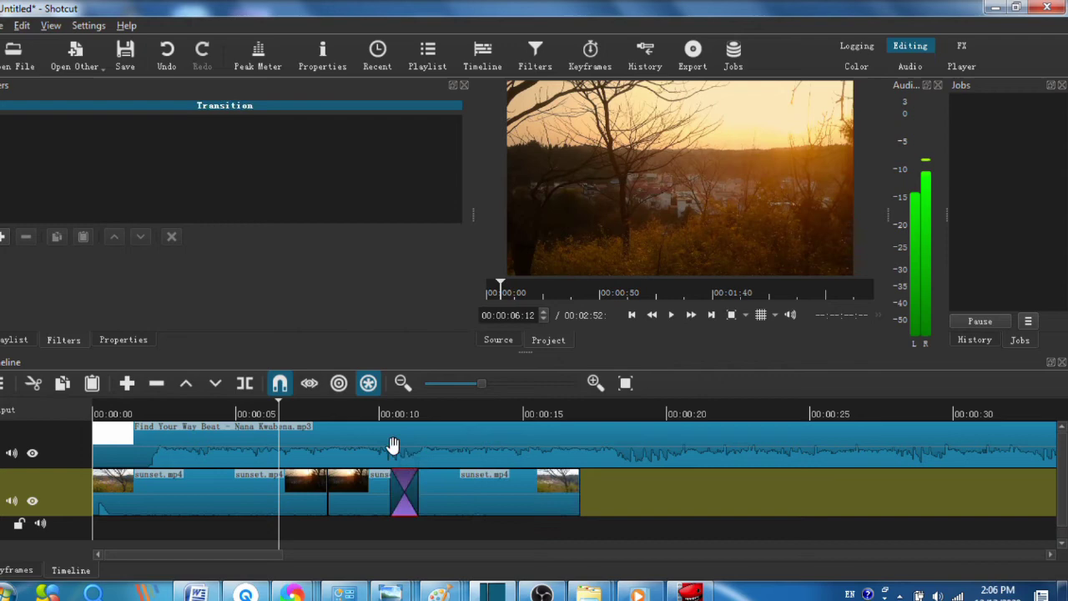
{"action": "right_click", "coordinate": [399, 497]}
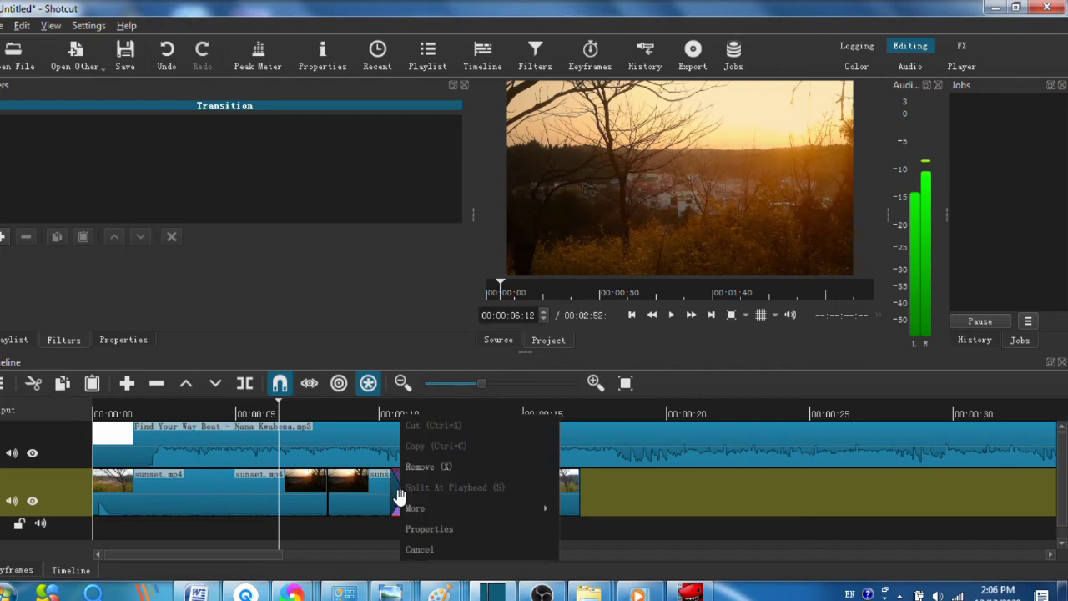
{"action": "left_click", "coordinate": [453, 527]}
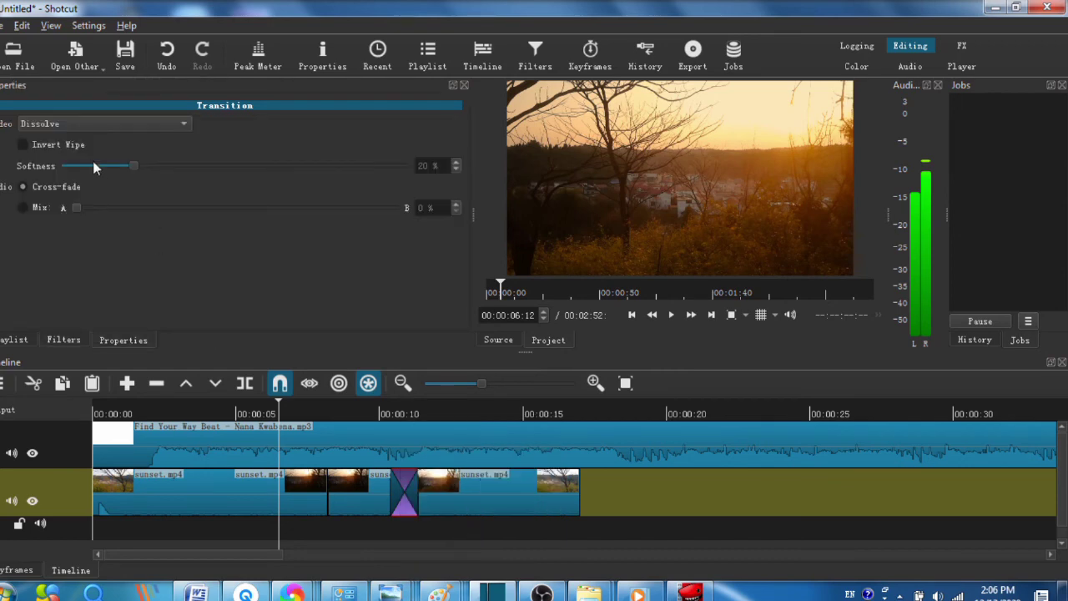
Step: Review the available video types for the transition and preview the timeline across it to 00:00:12:07
{"action": "left_click", "coordinate": [85, 125]}
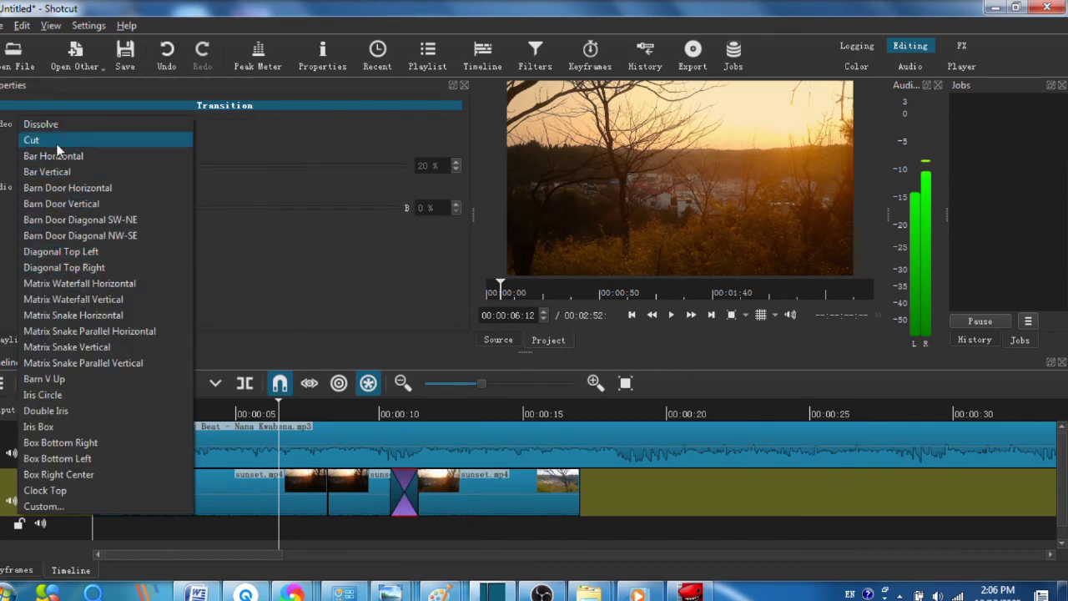
{"action": "left_click", "coordinate": [268, 178]}
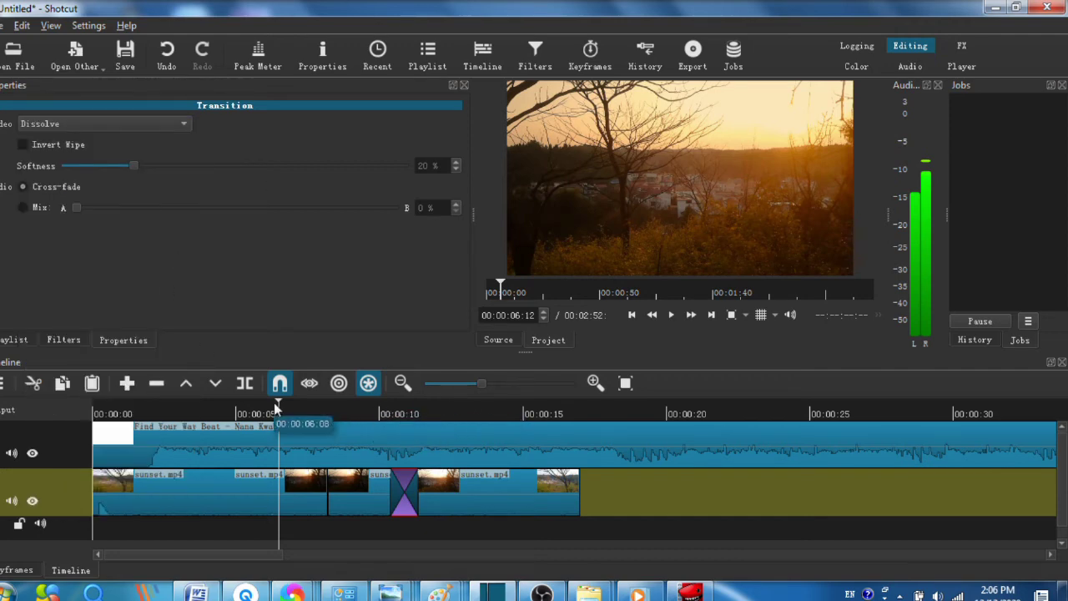
{"action": "left_click", "coordinate": [672, 316]}
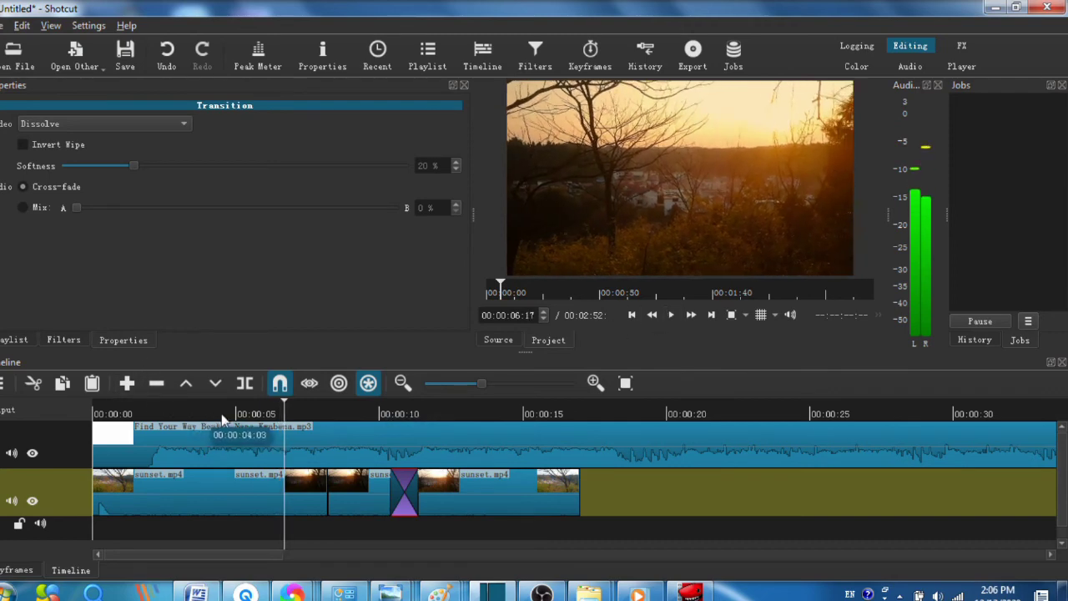
{"action": "left_click_drag", "start_coordinate": [287, 402], "coordinate": [444, 417]}
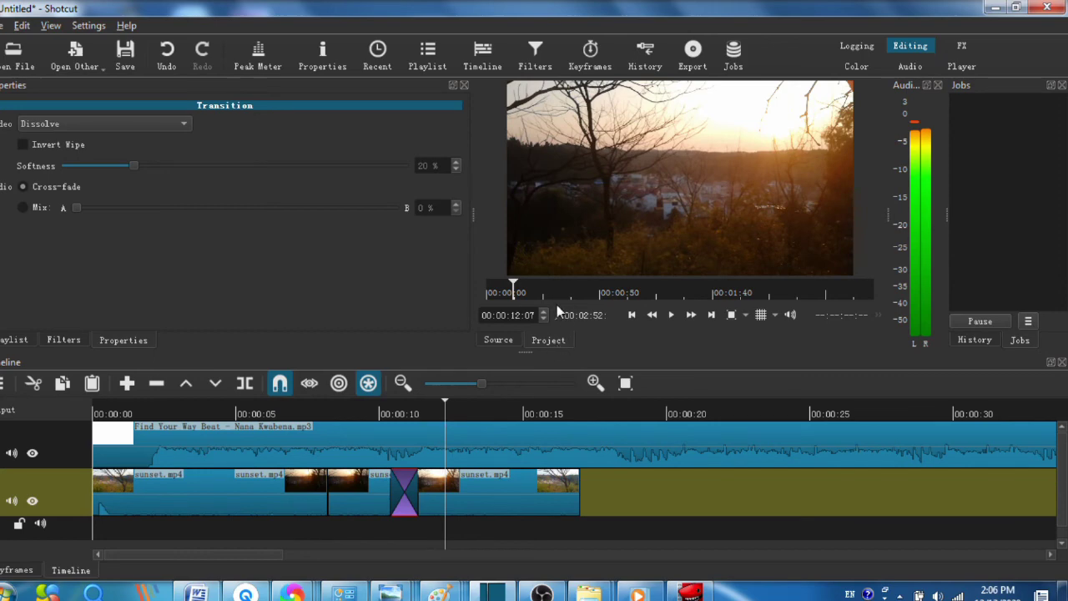
Step: Add a Gain / Volume filter to the Find Your Way Beat music clip and set its level to -61.3 dB
{"action": "left_click", "coordinate": [193, 499]}
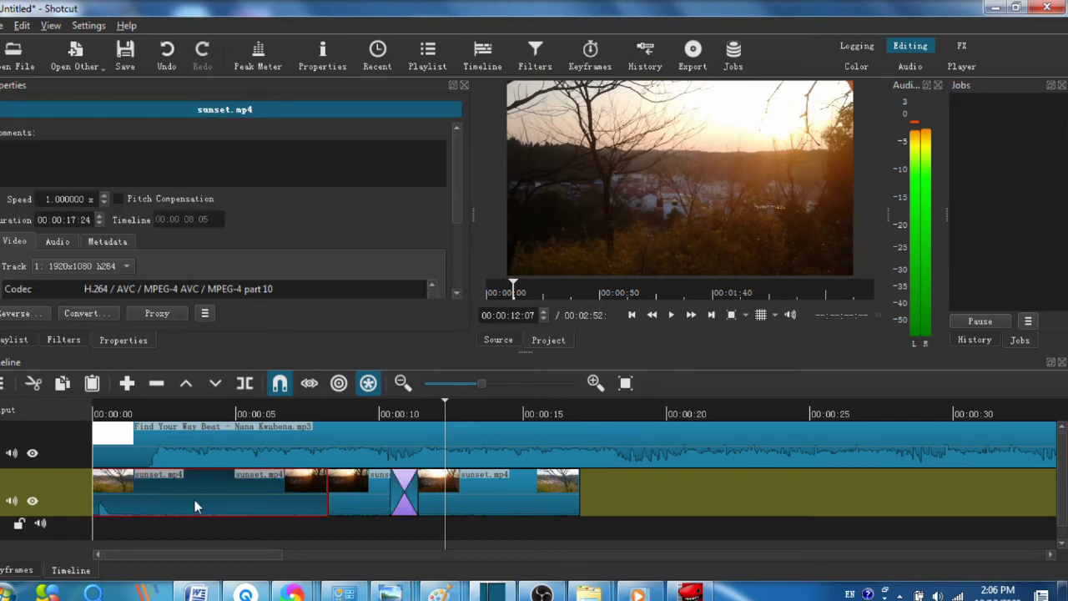
{"action": "left_click", "coordinate": [224, 451]}
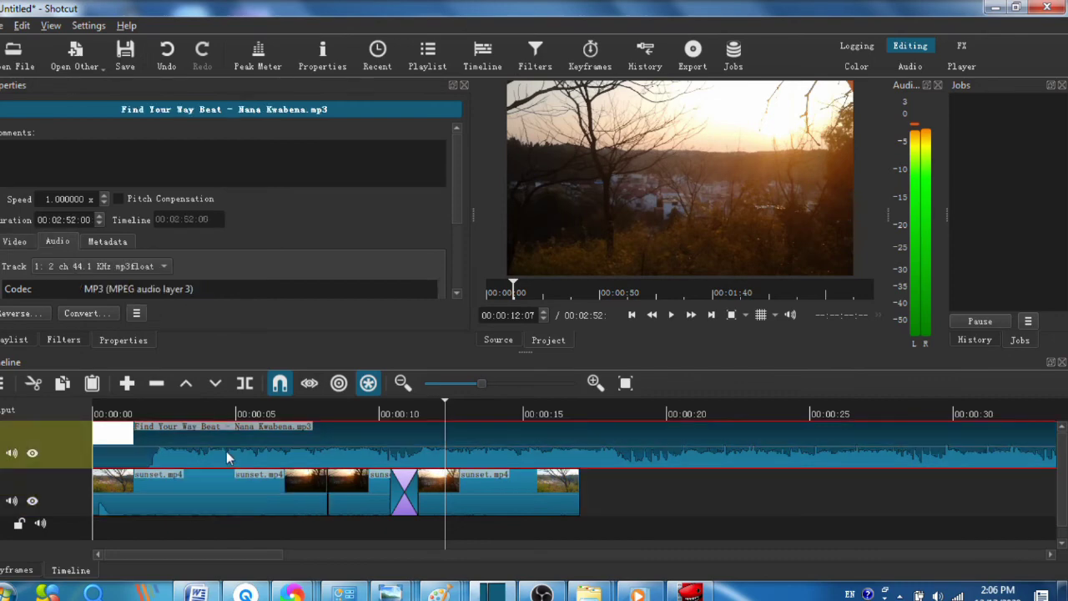
{"action": "left_click", "coordinate": [64, 340]}
{"action": "left_click", "coordinate": [4, 238]}
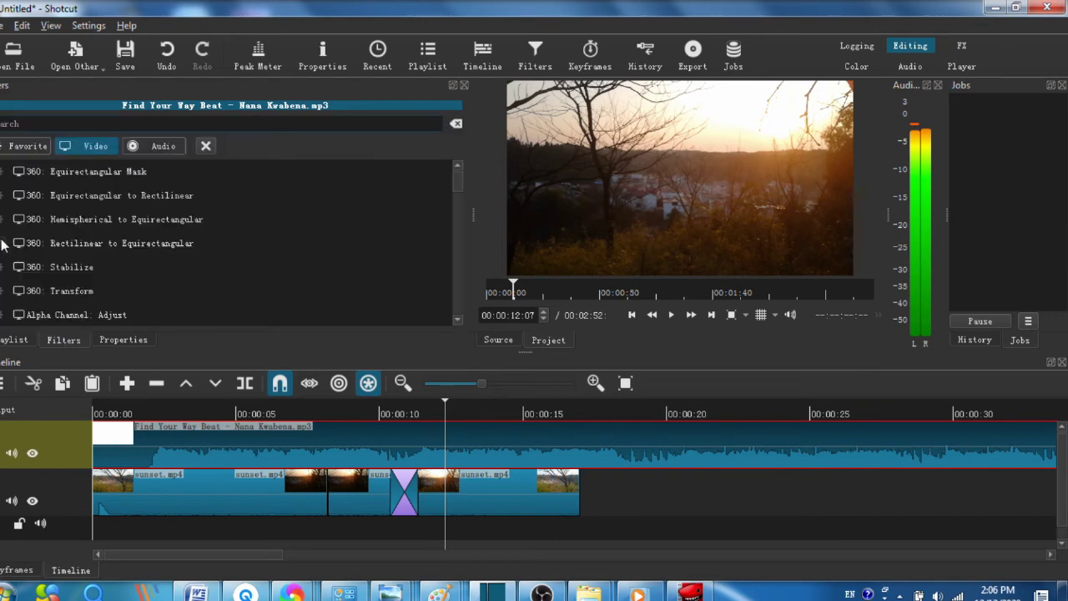
{"action": "left_click", "coordinate": [50, 123]}
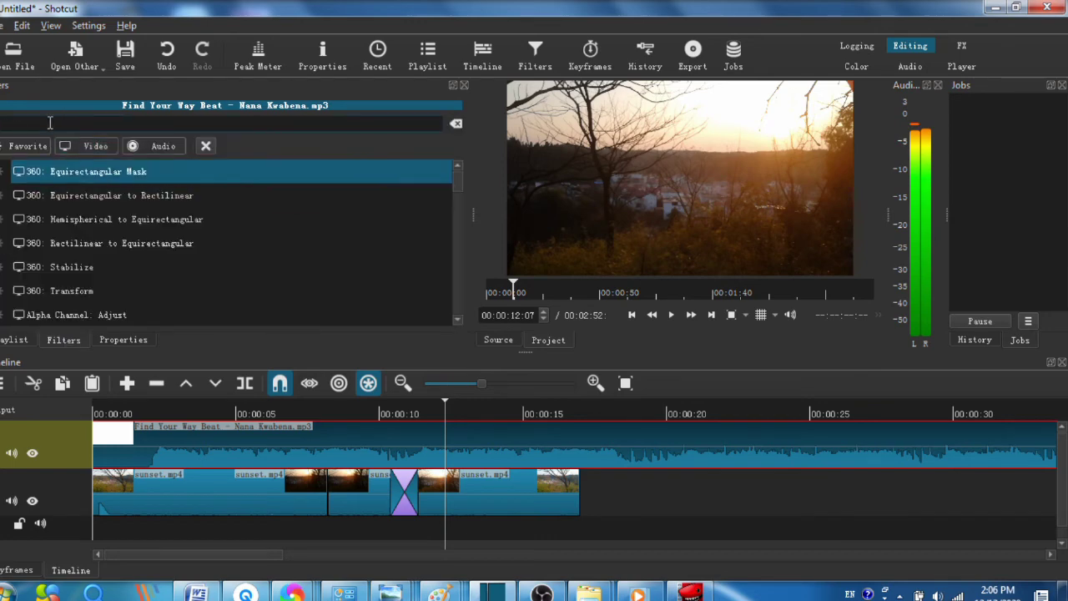
{"action": "type", "text": "gain"}
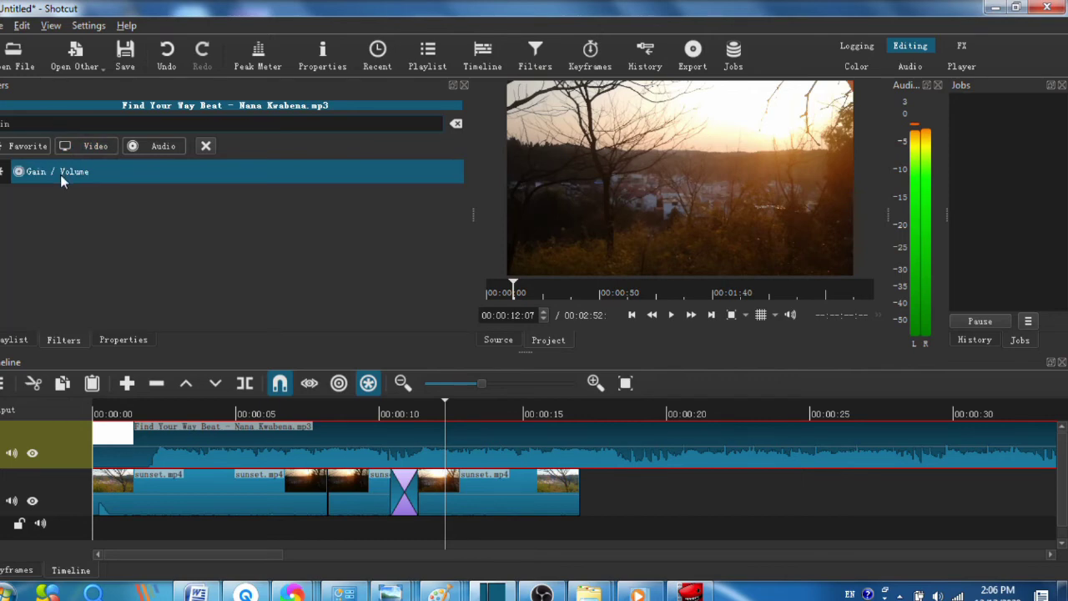
{"action": "left_click", "coordinate": [60, 174]}
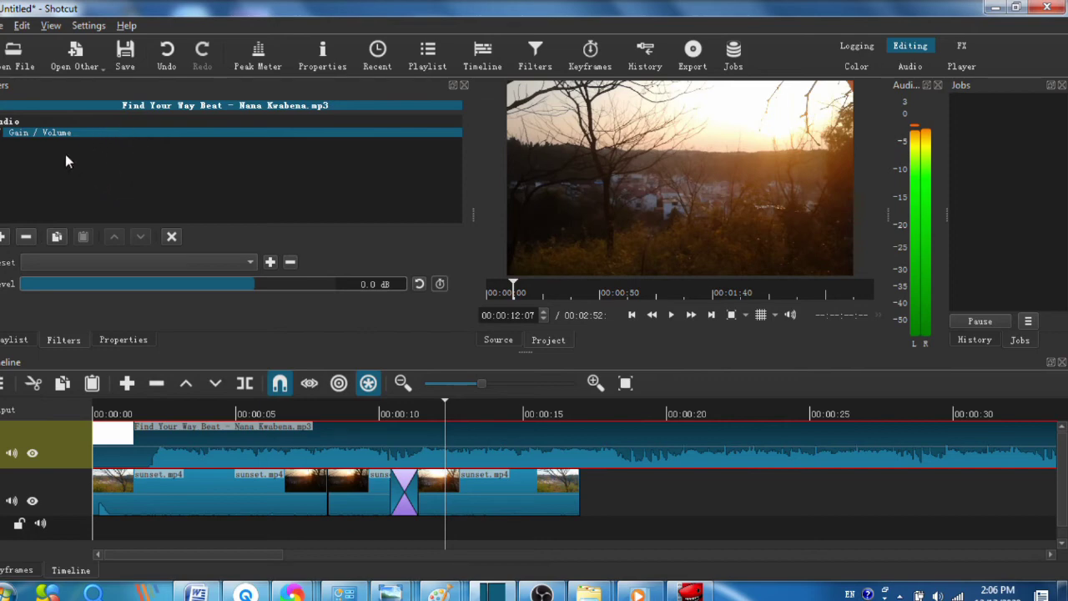
{"action": "left_click_drag", "start_coordinate": [256, 283], "coordinate": [49, 287]}
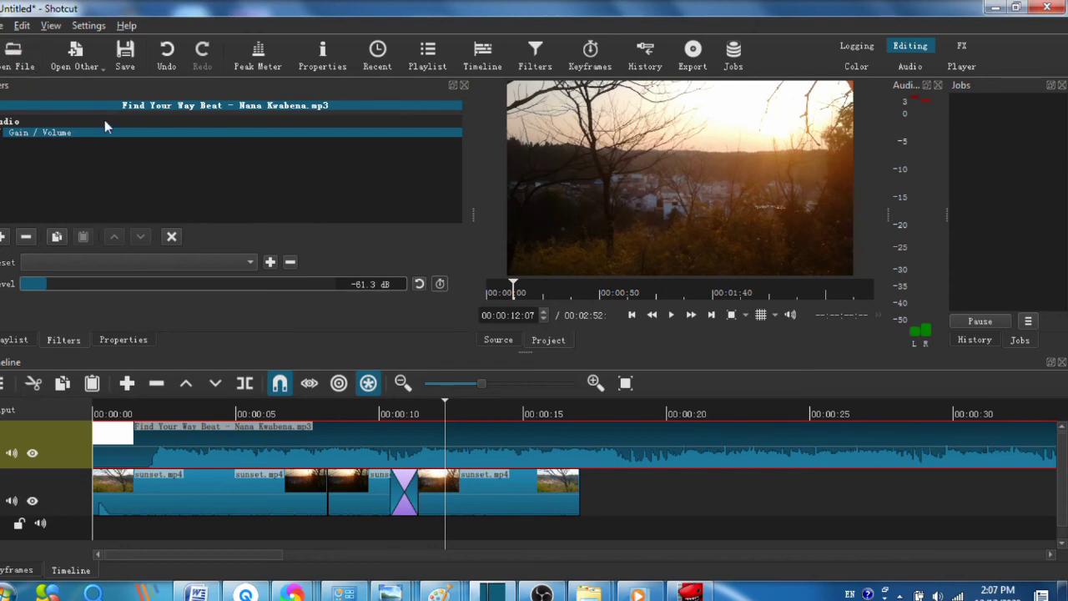
Step: Open the video export settings and review the available presets and output formats
{"action": "left_click", "coordinate": [4, 26]}
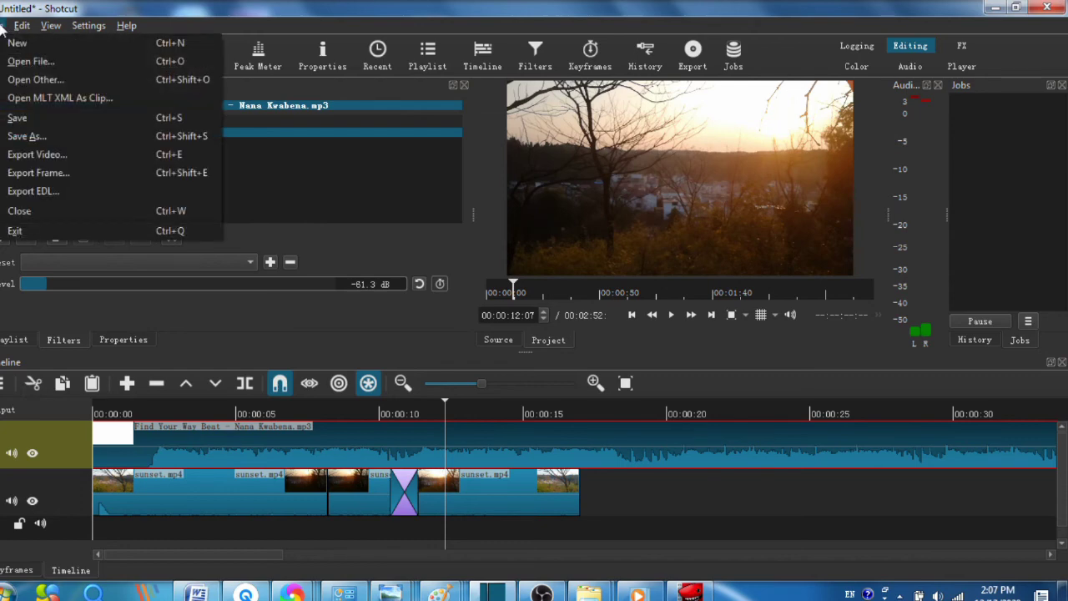
{"action": "left_click", "coordinate": [34, 155]}
{"action": "scroll", "coordinate": [61, 177], "scroll_direction": "up", "scroll_amount": 1}
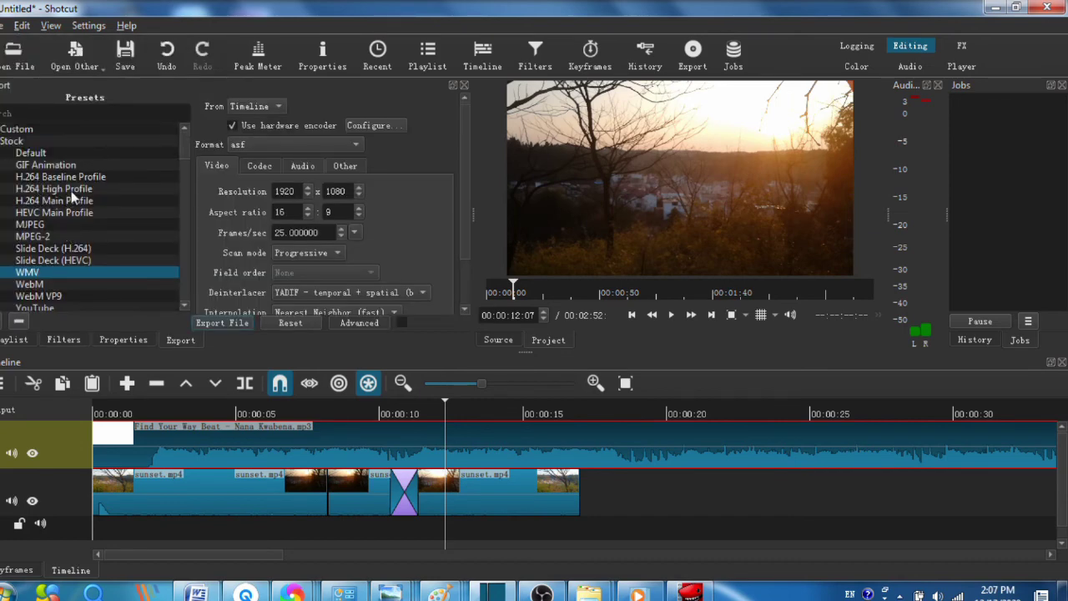
{"action": "scroll", "coordinate": [87, 195], "scroll_direction": "down", "scroll_amount": 8}
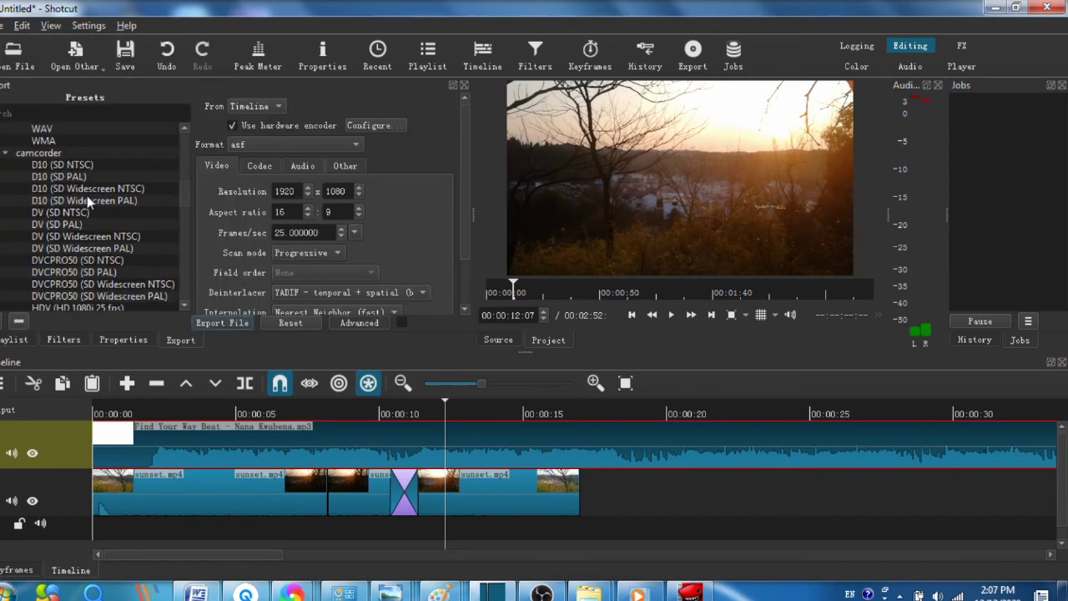
{"action": "left_click", "coordinate": [253, 148]}
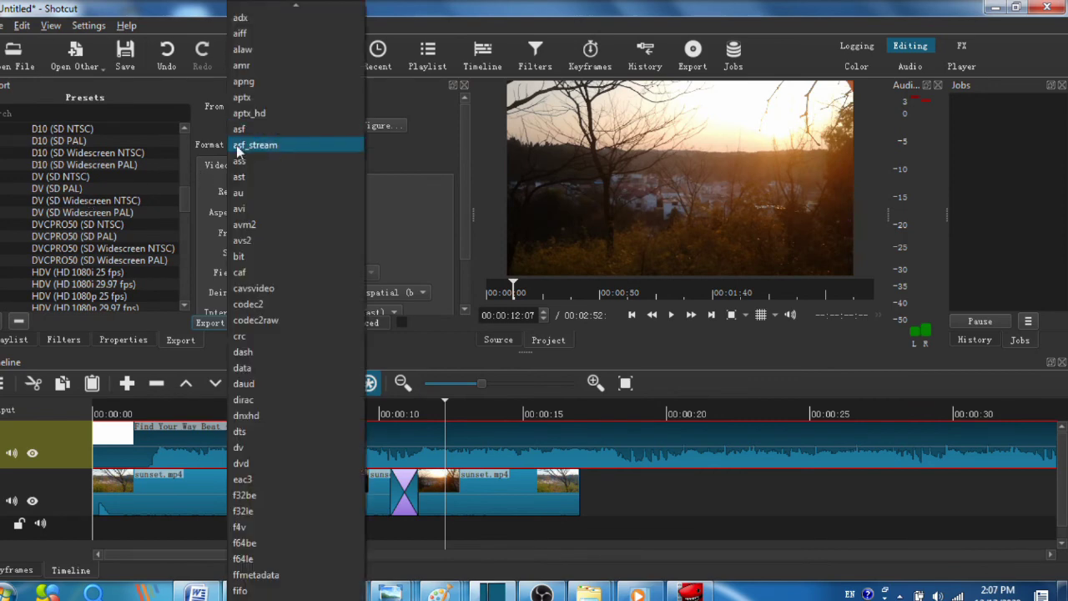
{"action": "scroll", "coordinate": [259, 50], "scroll_direction": "up", "scroll_amount": 2}
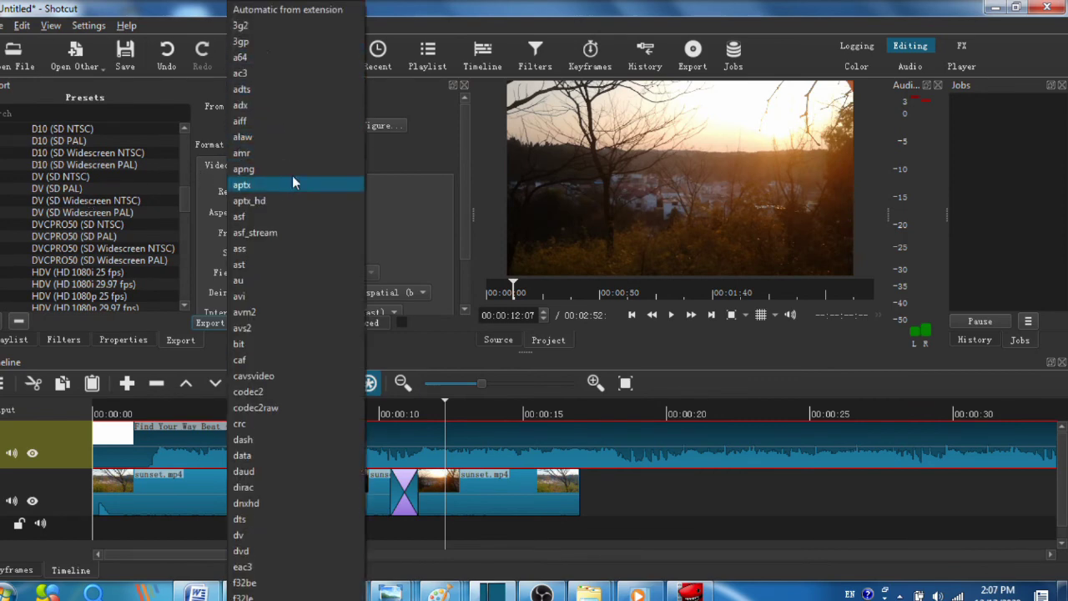
{"action": "scroll", "coordinate": [295, 248], "scroll_direction": "down", "scroll_amount": 4}
{"action": "scroll", "coordinate": [295, 250], "scroll_direction": "down", "scroll_amount": 14}
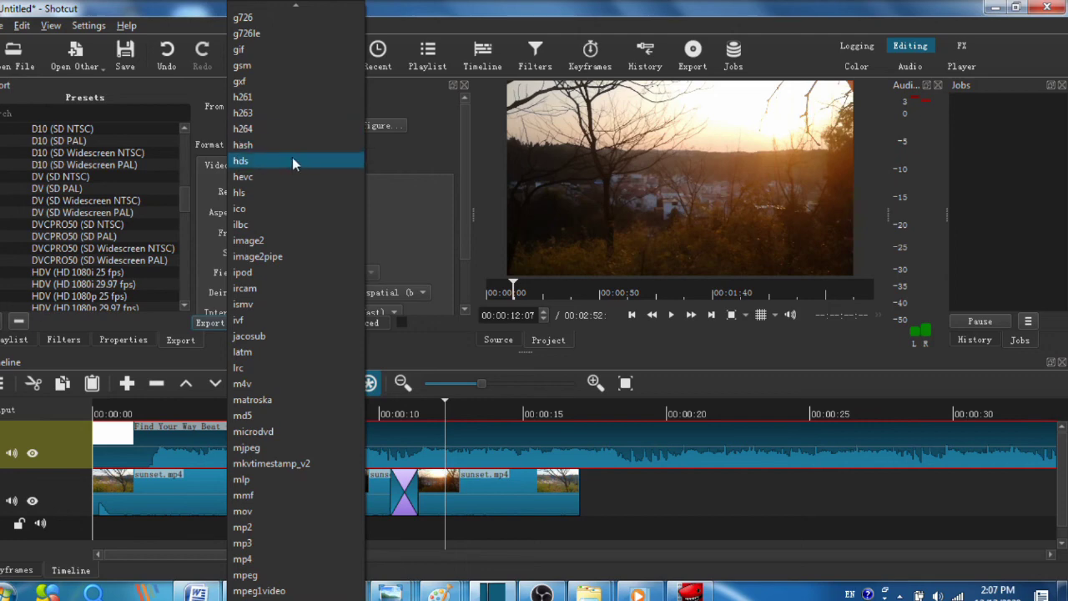
{"action": "left_click", "coordinate": [407, 157]}
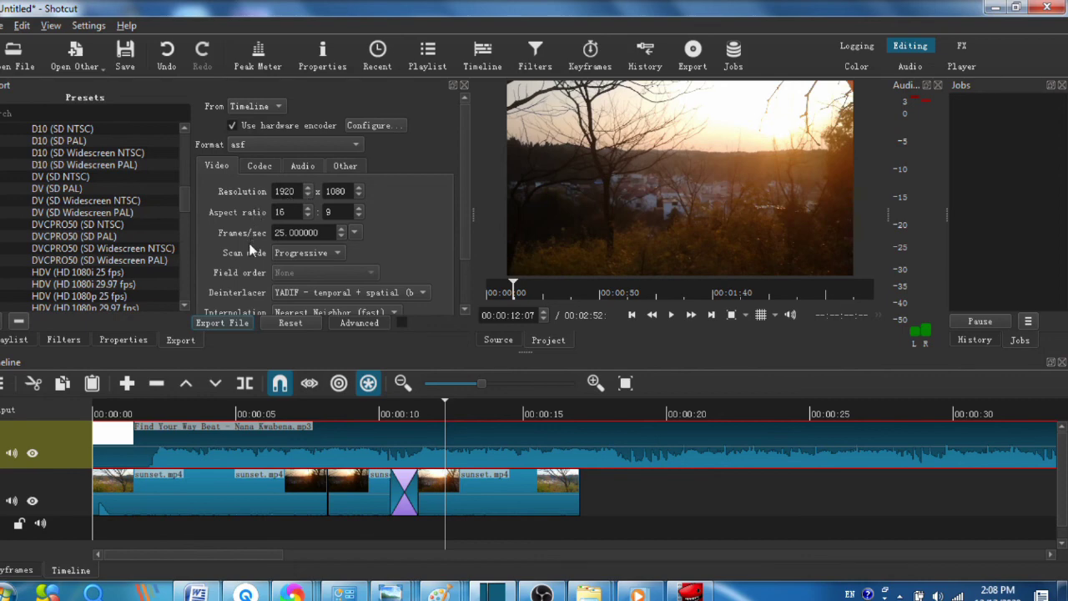
Step: Examine the advanced video export options, from resolution and frame rate down to interpolation and parallel processing
{"action": "scroll", "coordinate": [262, 237], "scroll_direction": "down", "scroll_amount": 3}
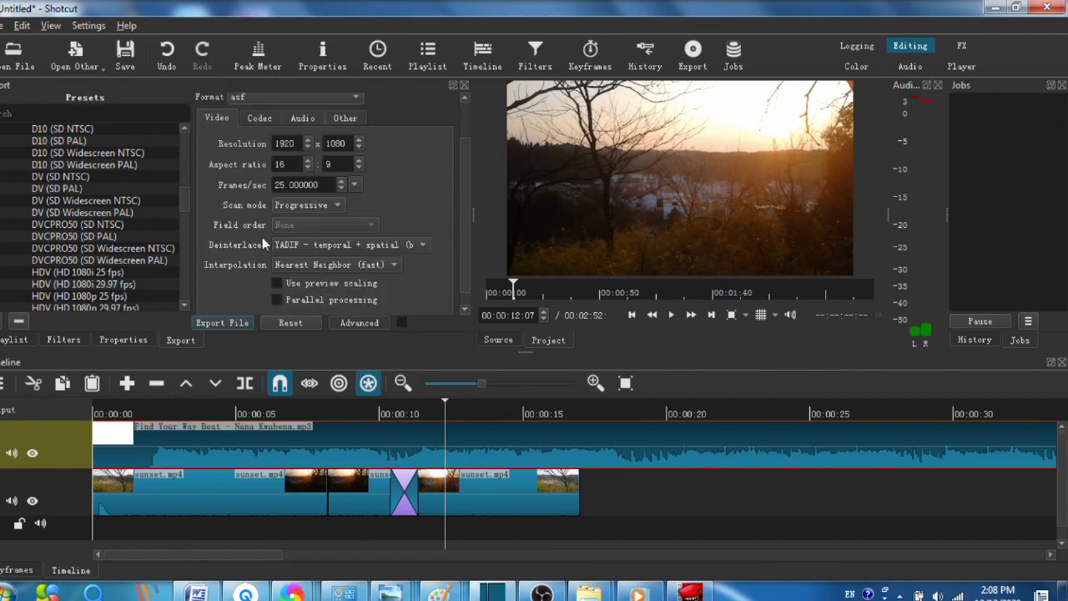
{"action": "scroll", "coordinate": [262, 236], "scroll_direction": "up", "scroll_amount": 3}
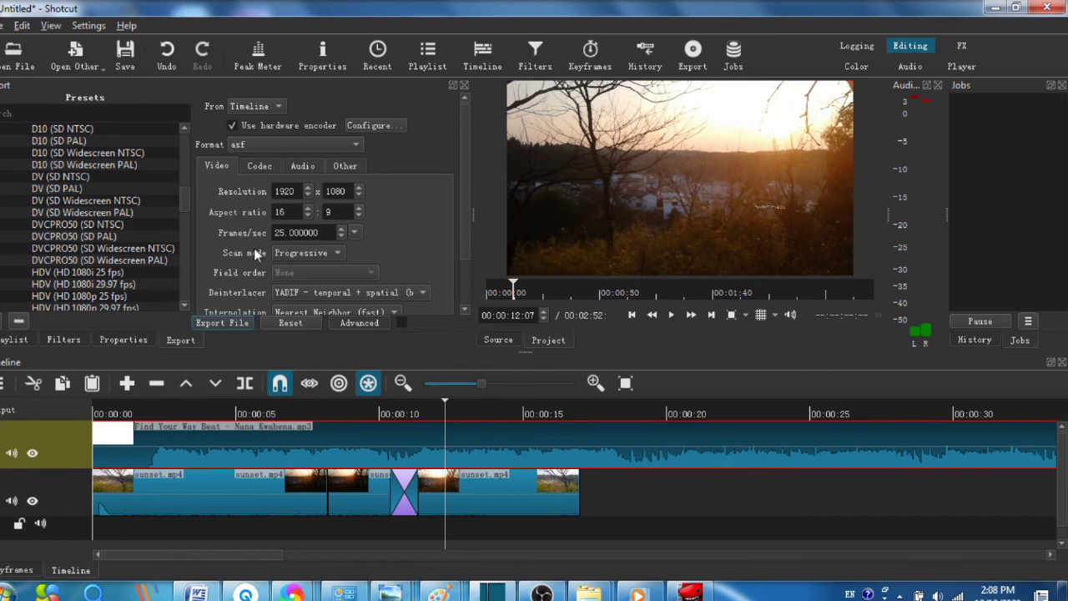
{"action": "scroll", "coordinate": [253, 248], "scroll_direction": "down", "scroll_amount": 1}
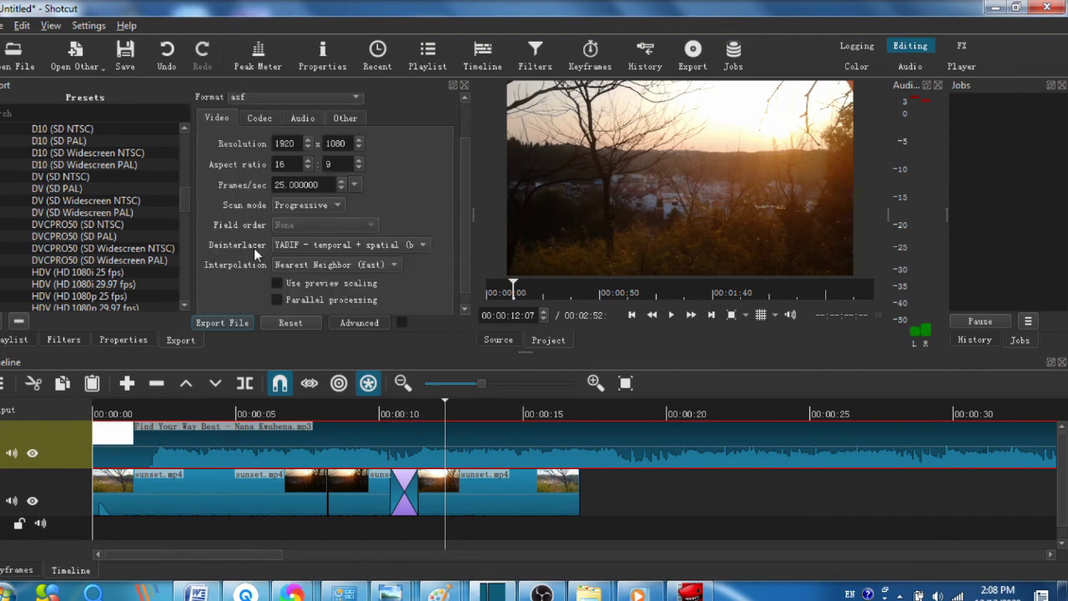
{"action": "scroll", "coordinate": [271, 192], "scroll_direction": "up", "scroll_amount": 1}
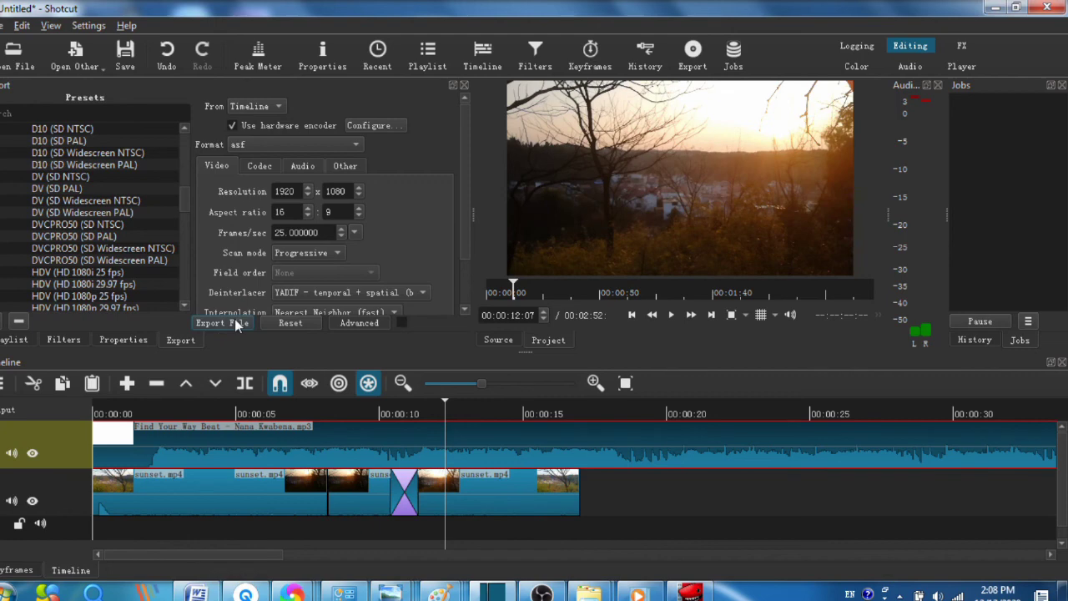
Step: Hide the advanced export options, keep Timeline as the export source and try to export the file
{"action": "left_click", "coordinate": [357, 322]}
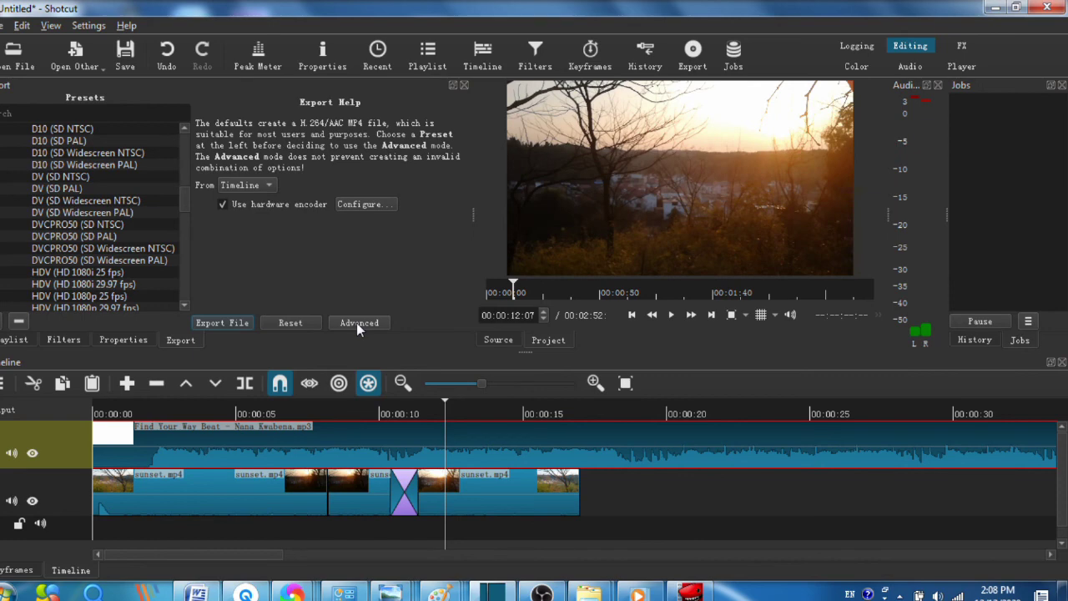
{"action": "left_click", "coordinate": [246, 186]}
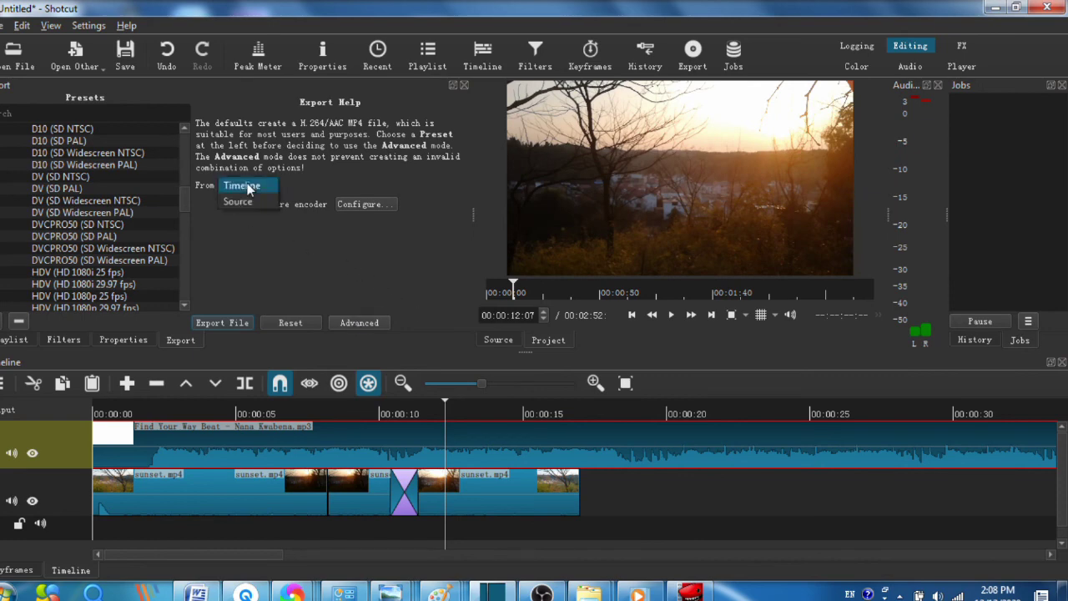
{"action": "left_click", "coordinate": [356, 181]}
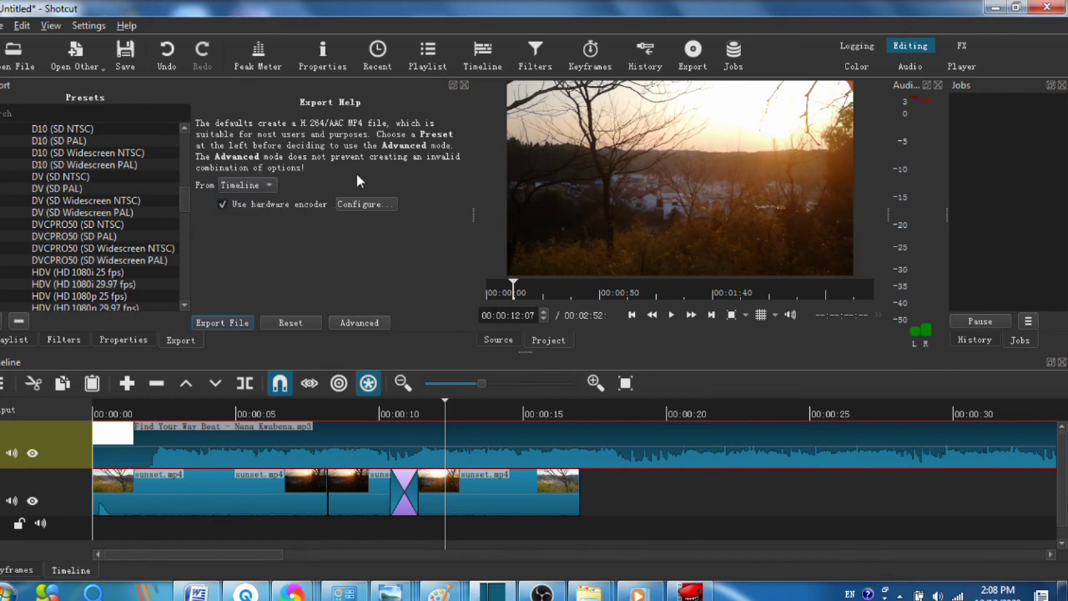
{"action": "left_click", "coordinate": [234, 325]}
{"action": "key", "text": "Escape"}
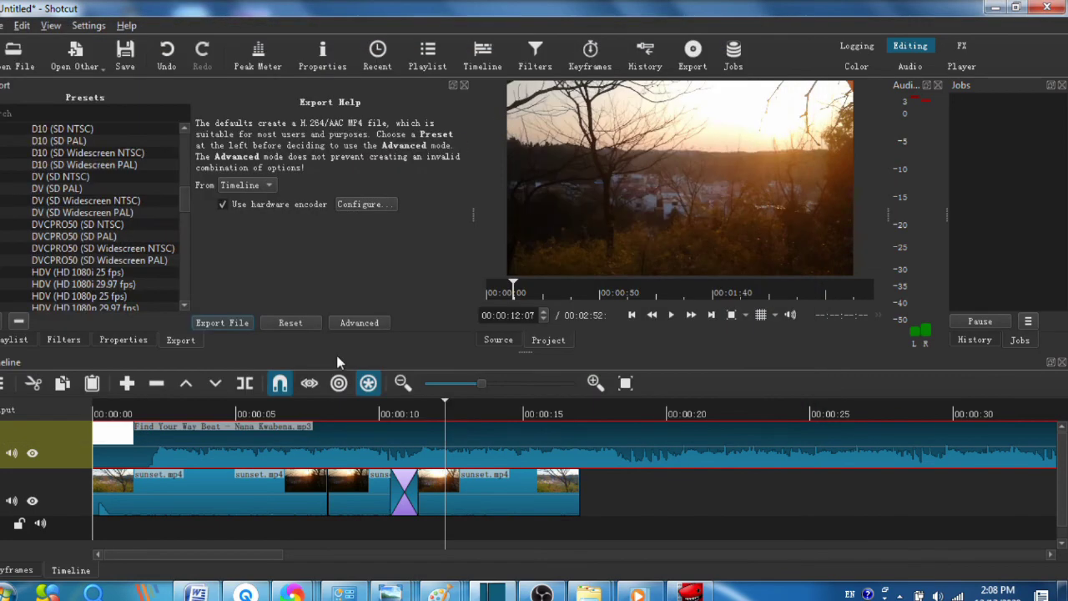